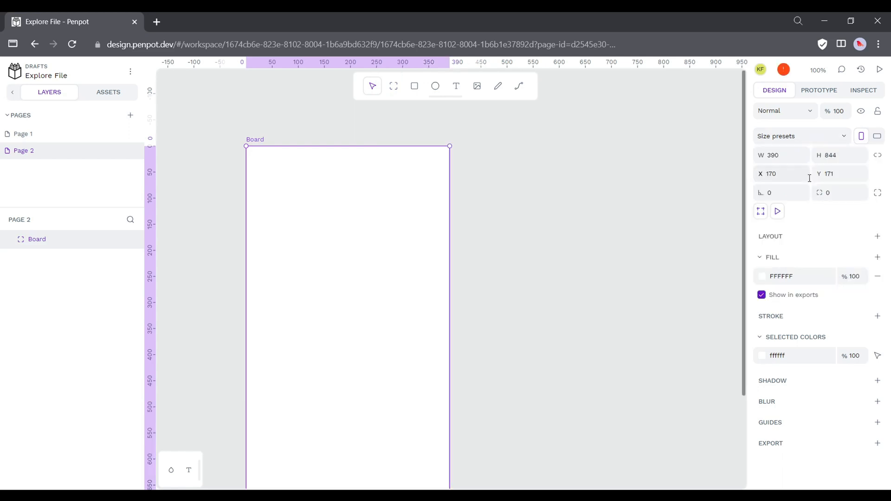
Add a text layer reading "Button" in the upper part of the board
{"action": "scroll", "coordinate": [515, 248], "scroll_direction": "down", "scroll_amount": 1}
{"action": "scroll", "coordinate": [516, 248], "scroll_direction": "down", "scroll_amount": 1}
{"action": "scroll", "coordinate": [516, 248], "scroll_direction": "right", "scroll_amount": 1}
{"action": "left_click", "coordinate": [518, 246]}
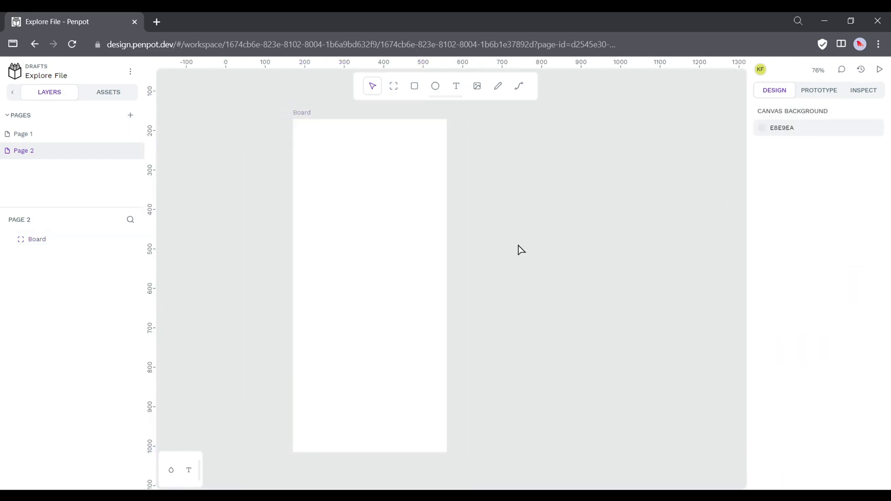
{"action": "scroll", "coordinate": [518, 245], "scroll_direction": "left", "scroll_amount": 1}
{"action": "left_click", "coordinate": [408, 251]}
{"action": "left_click", "coordinate": [537, 171]}
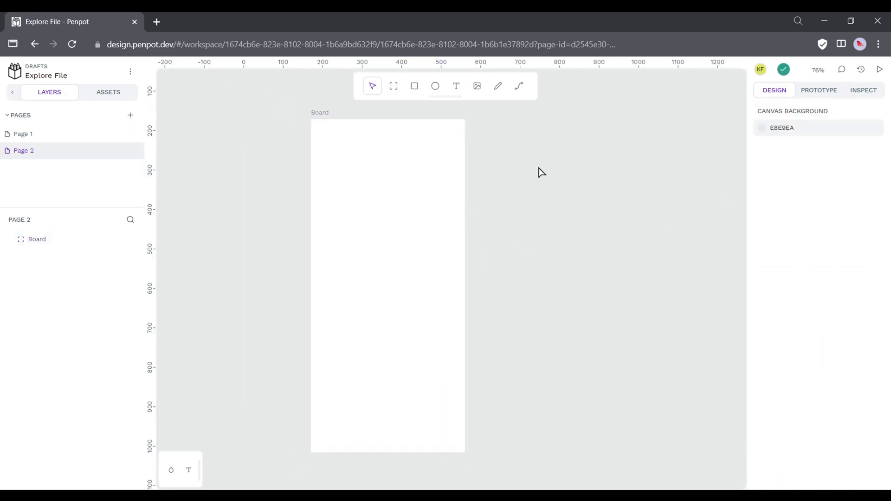
{"action": "key", "text": "t"}
{"action": "left_click", "coordinate": [356, 154]}
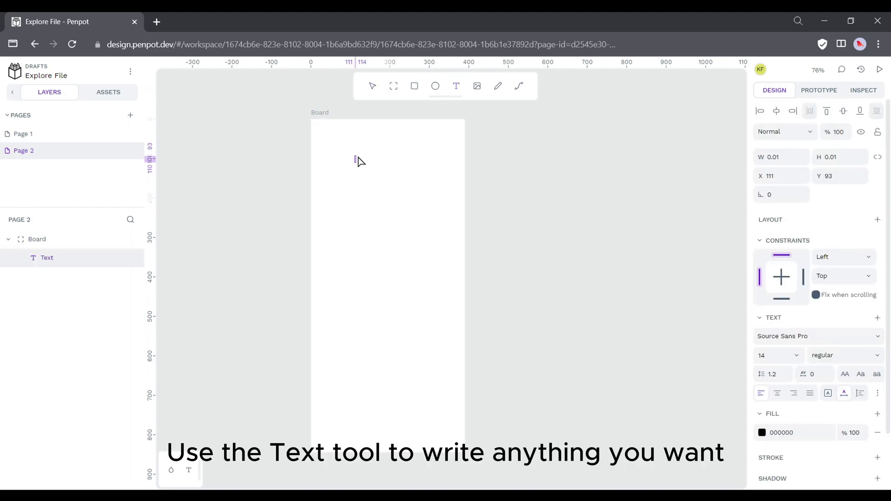
{"action": "type", "text": "Button"}
Change the font of the "Button" text to Inter
{"action": "scroll", "coordinate": [358, 157], "scroll_direction": "up", "scroll_amount": 9}
{"action": "scroll", "coordinate": [586, 325], "scroll_direction": "up", "scroll_amount": 3}
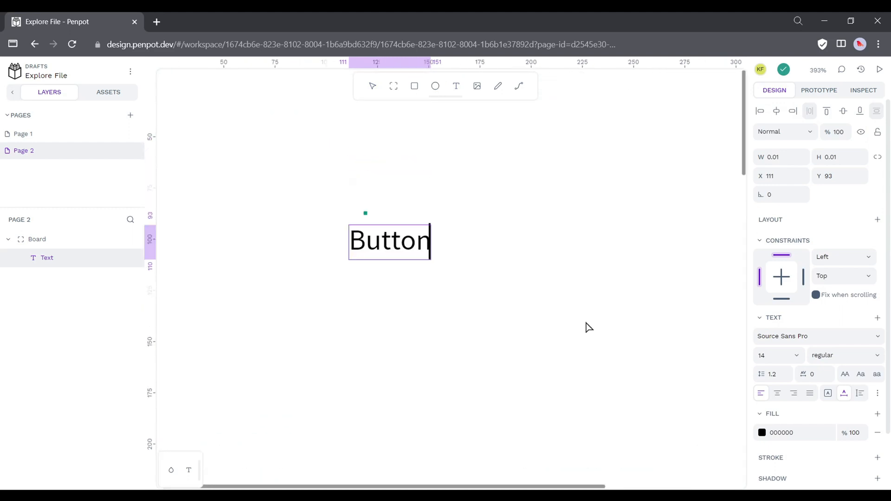
{"action": "left_click", "coordinate": [791, 335]}
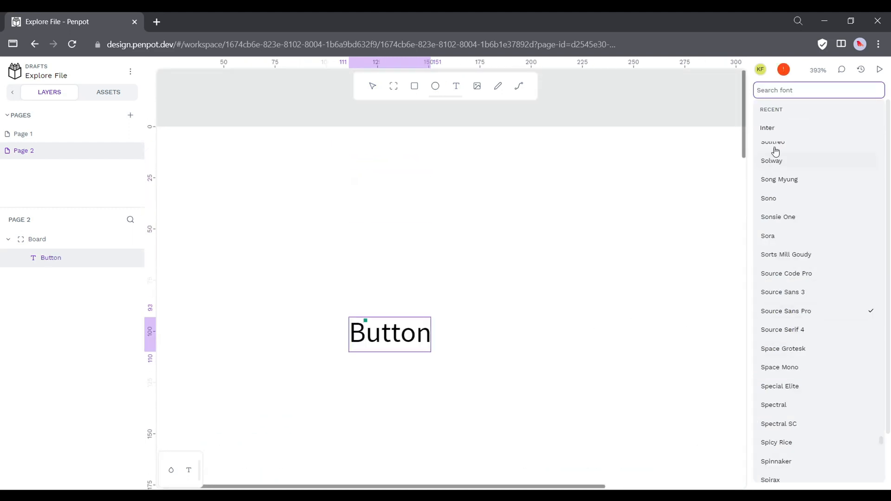
{"action": "key", "text": "Escape"}
{"action": "double_click", "coordinate": [412, 334]}
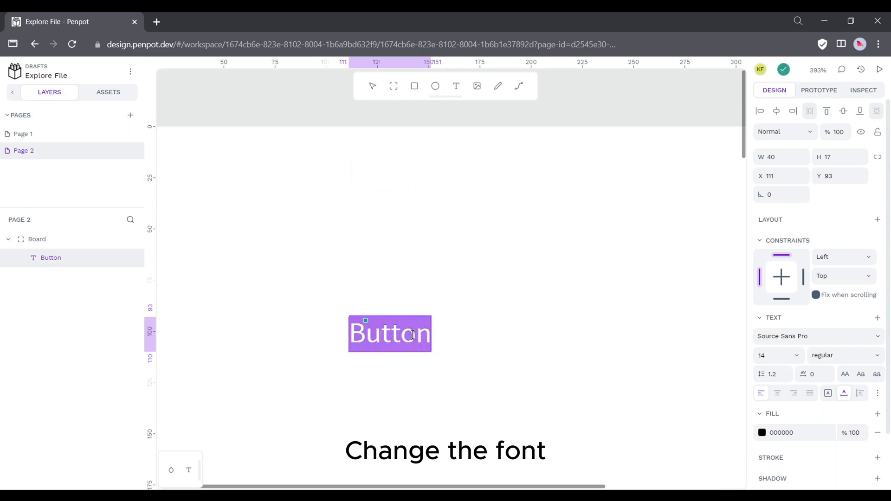
{"action": "left_click", "coordinate": [809, 335]}
{"action": "left_click", "coordinate": [775, 124]}
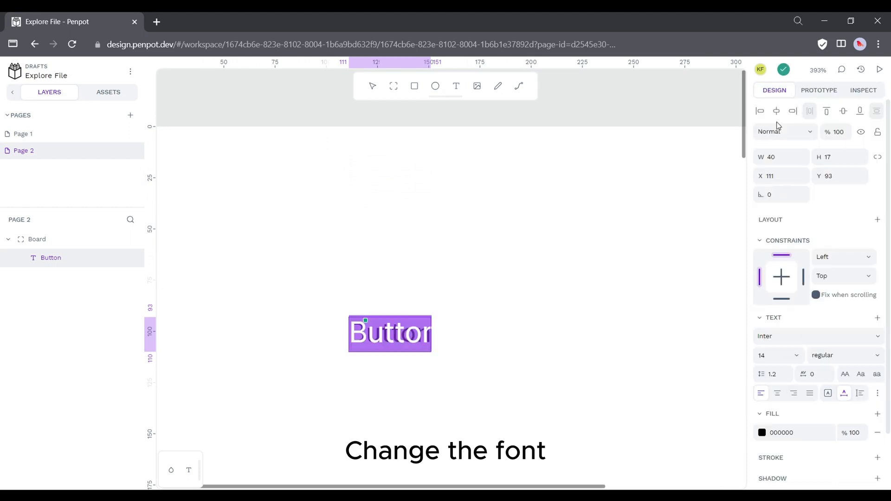
{"action": "key", "text": "Escape"}
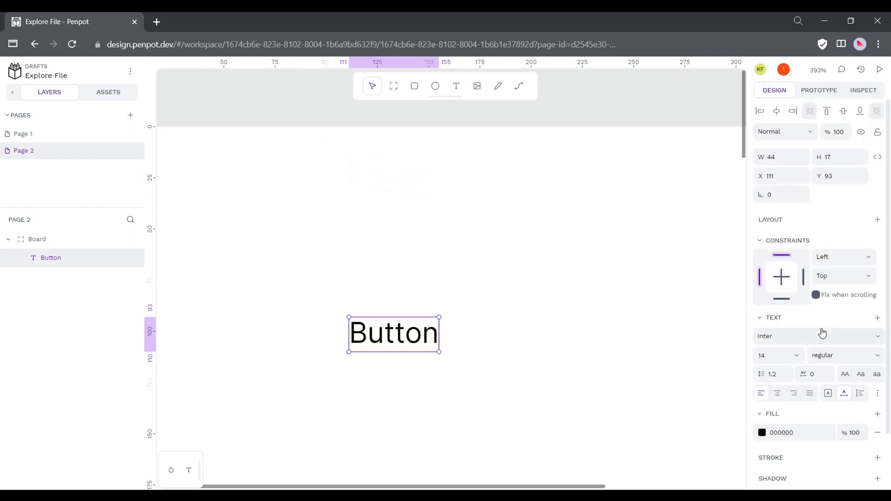
Apply a flex layout to the "Button" text
{"action": "scroll", "coordinate": [862, 344], "scroll_direction": "down", "scroll_amount": 2}
{"action": "scroll", "coordinate": [865, 334], "scroll_direction": "up", "scroll_amount": 2}
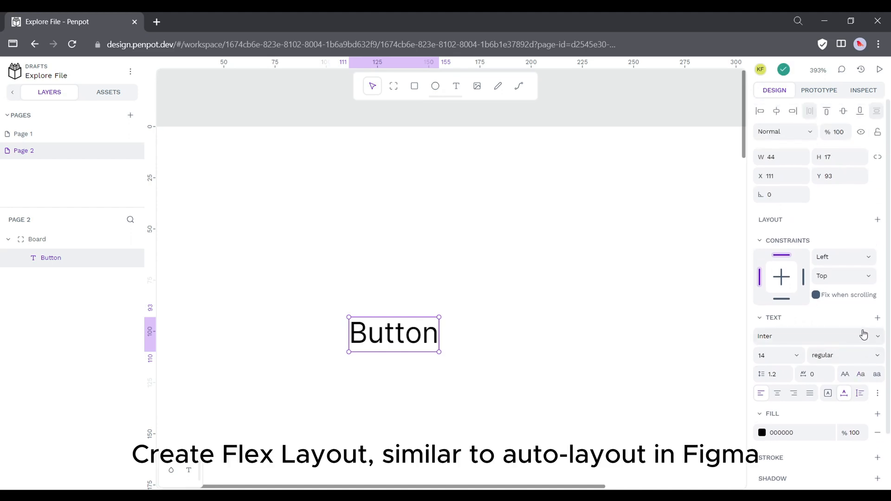
{"action": "left_click", "coordinate": [878, 220]}
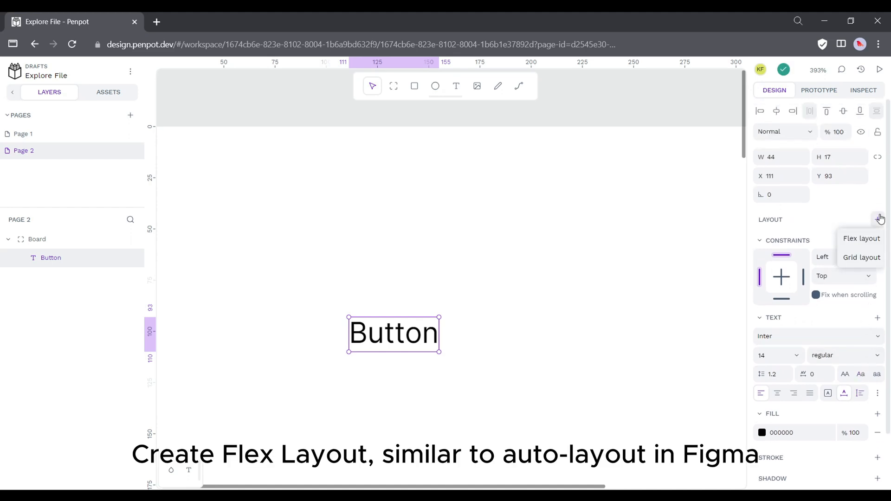
{"action": "left_click", "coordinate": [862, 239]}
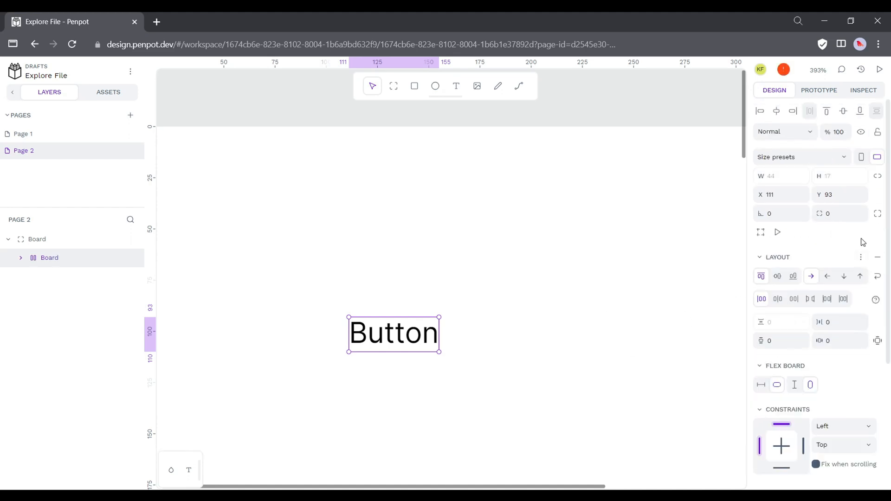
Set the button's flex layout padding to 10 vertically and 24 horizontally
{"action": "left_click", "coordinate": [781, 338]}
{"action": "type", "text": "1"}
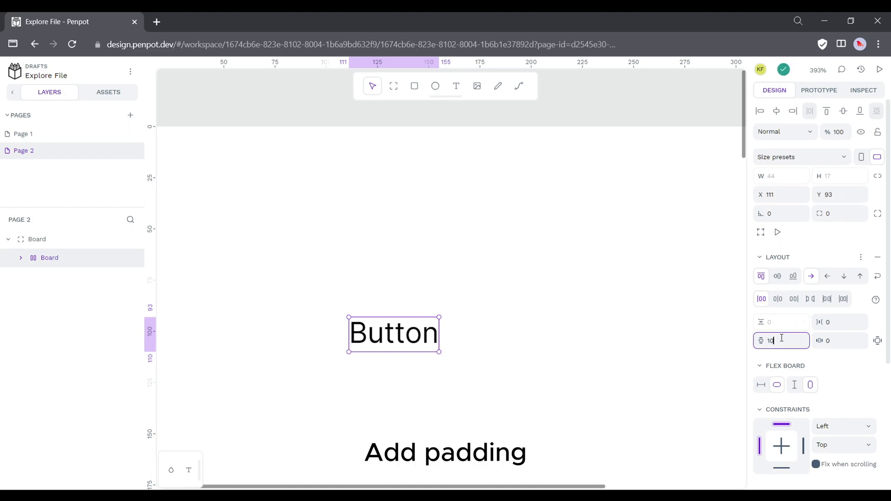
{"action": "key", "text": "Return"}
{"action": "left_click", "coordinate": [847, 340]}
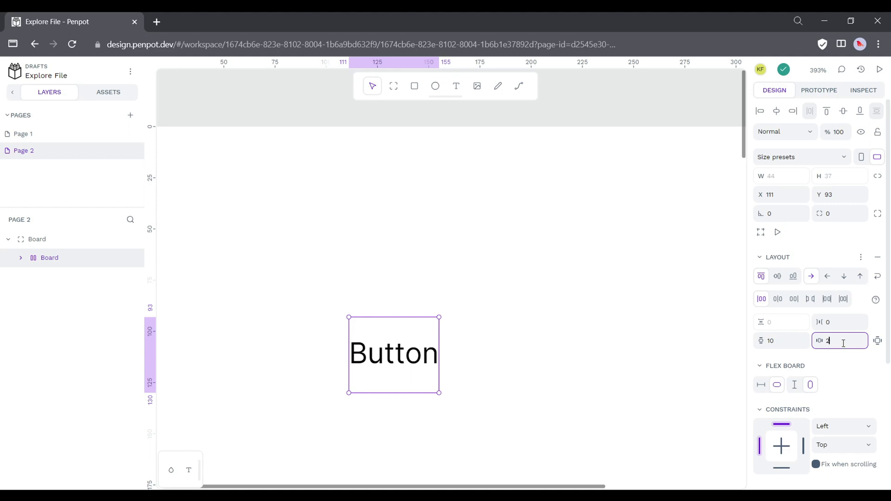
{"action": "key", "text": "Return"}
{"action": "left_click", "coordinate": [651, 401]}
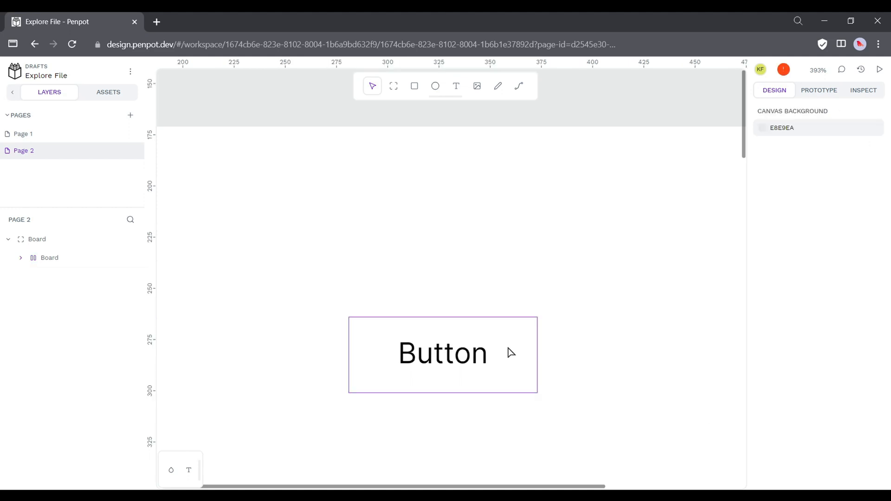
Add a solid light blue fill, about 7798ff, to the board around the "Button" text
{"action": "left_click", "coordinate": [509, 352]}
{"action": "scroll", "coordinate": [835, 394], "scroll_direction": "down", "scroll_amount": 3}
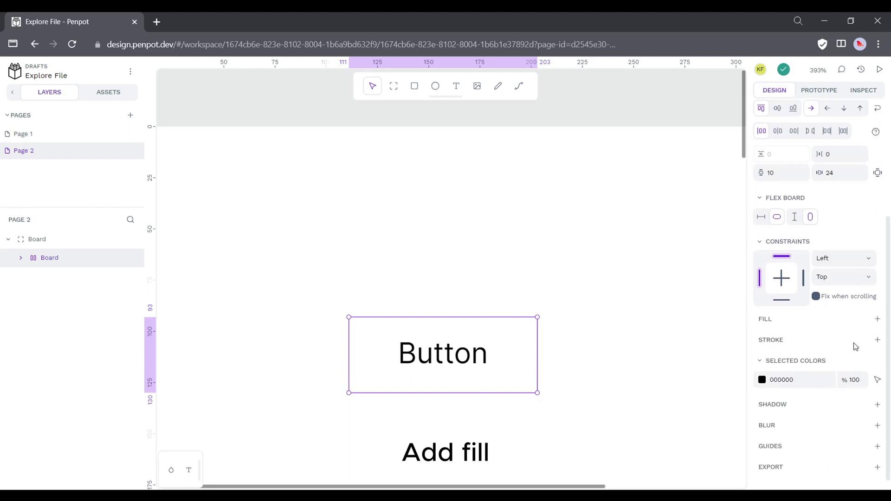
{"action": "left_click", "coordinate": [876, 319]}
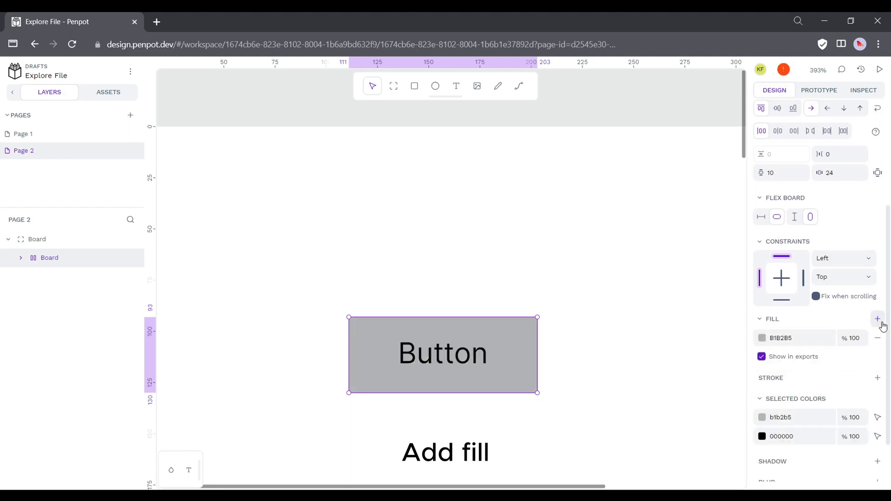
{"action": "left_click", "coordinate": [762, 339]}
{"action": "left_click_drag", "start_coordinate": [646, 348], "coordinate": [623, 246]}
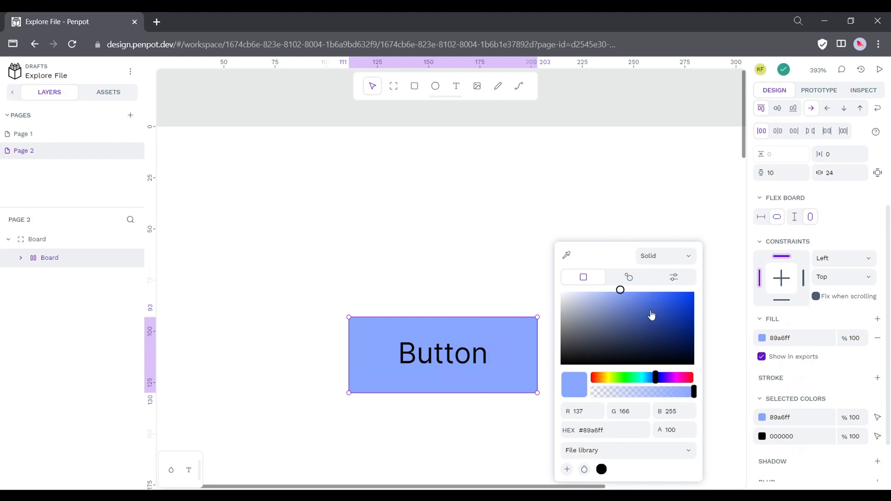
{"action": "mouse_move", "coordinate": [640, 301]}
{"action": "left_mouse_down"}
{"action": "mouse_move", "coordinate": [643, 276]}
{"action": "mouse_move", "coordinate": [632, 259]}
{"action": "left_mouse_up"}
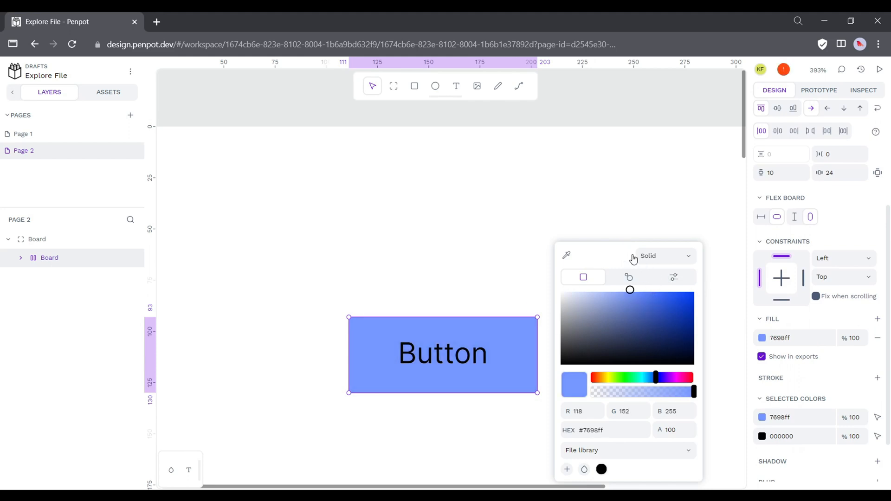
Change the fill colour of the "Button" text to white (ffffff)
{"action": "double_click", "coordinate": [443, 358]}
{"action": "left_click", "coordinate": [762, 380]}
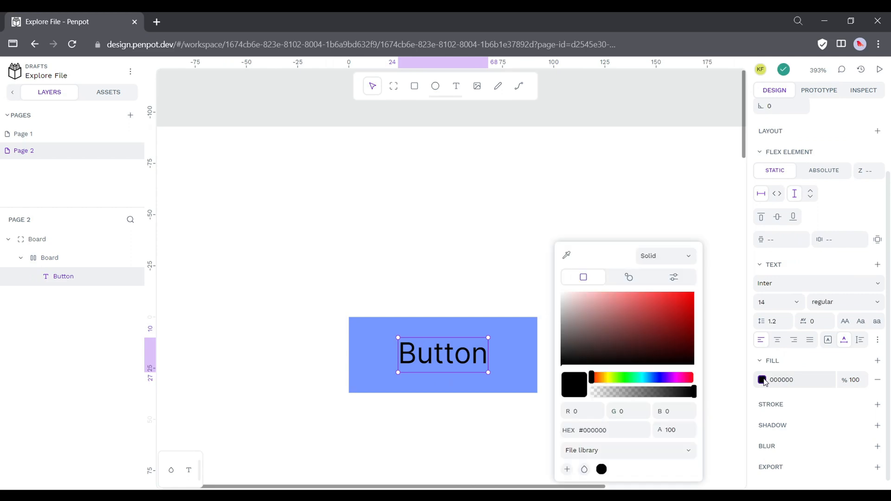
{"action": "left_click_drag", "start_coordinate": [636, 309], "coordinate": [328, 175]}
{"action": "left_click", "coordinate": [415, 274]}
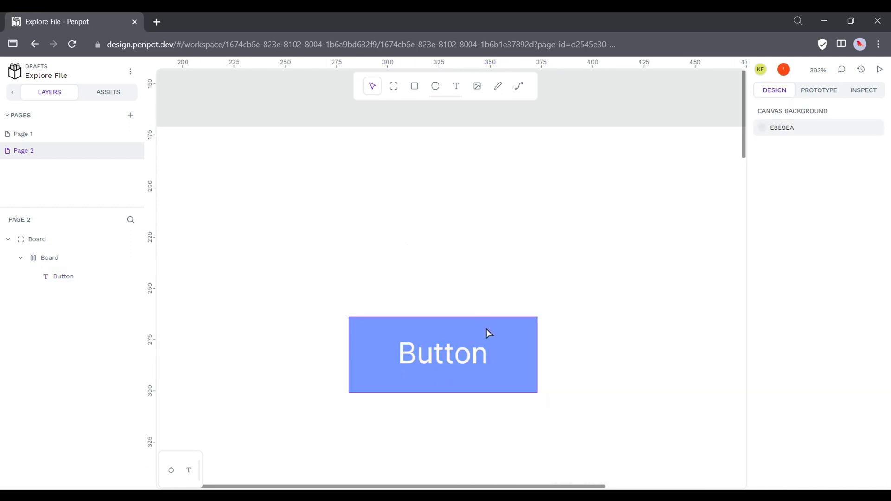
Set the corner radius of the blue button board to 8
{"action": "left_click", "coordinate": [488, 333]}
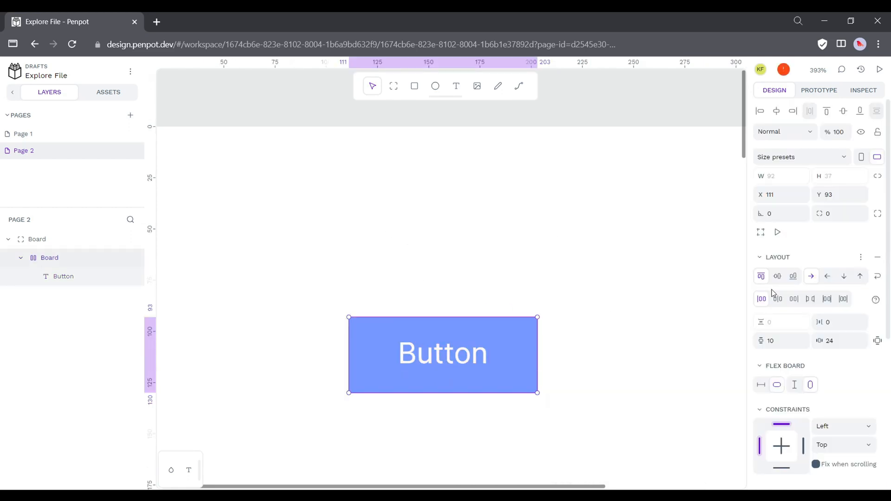
{"action": "left_click", "coordinate": [839, 211]}
{"action": "key", "text": "Return"}
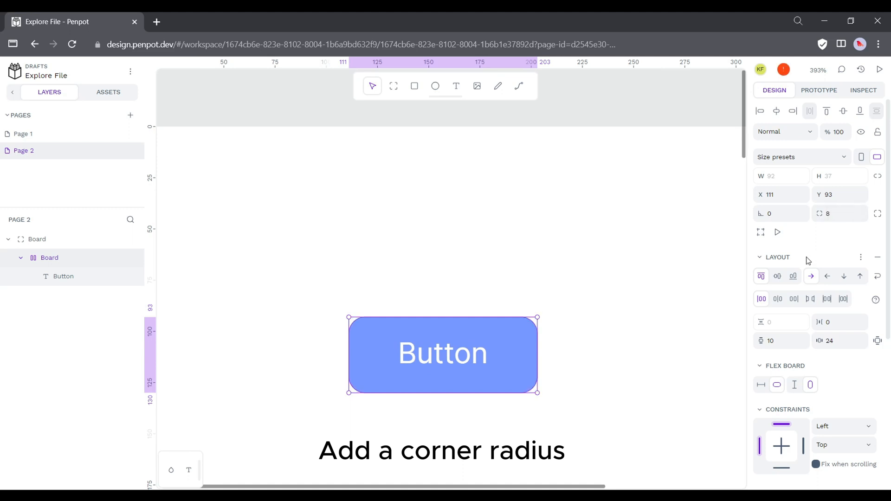
{"action": "left_click", "coordinate": [613, 394]}
Add a solid inside stroke of width 1 to the button board and open its colour for editing
{"action": "scroll", "coordinate": [613, 394], "scroll_direction": "down", "scroll_amount": 3}
{"action": "scroll", "coordinate": [613, 395], "scroll_direction": "right", "scroll_amount": 3}
{"action": "scroll", "coordinate": [613, 394], "scroll_direction": "down", "scroll_amount": 2}
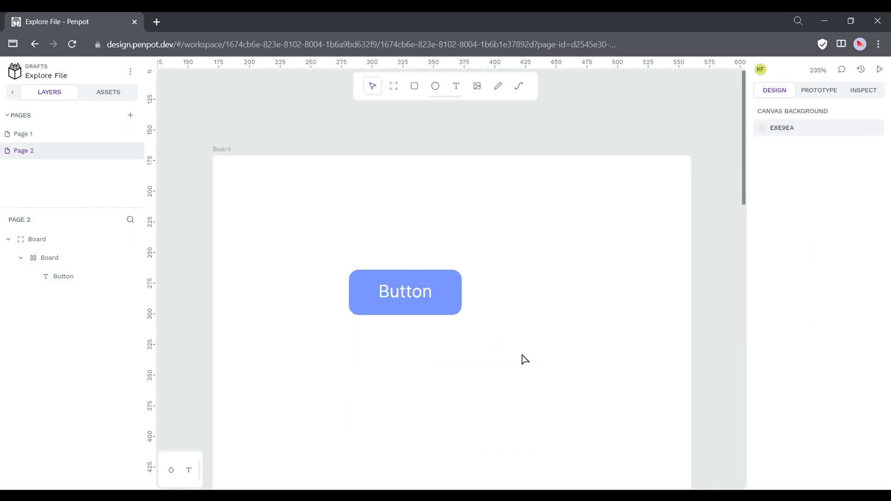
{"action": "left_click", "coordinate": [404, 292]}
{"action": "scroll", "coordinate": [381, 290], "scroll_direction": "up", "scroll_amount": 2}
{"action": "scroll", "coordinate": [408, 232], "scroll_direction": "up", "scroll_amount": 2}
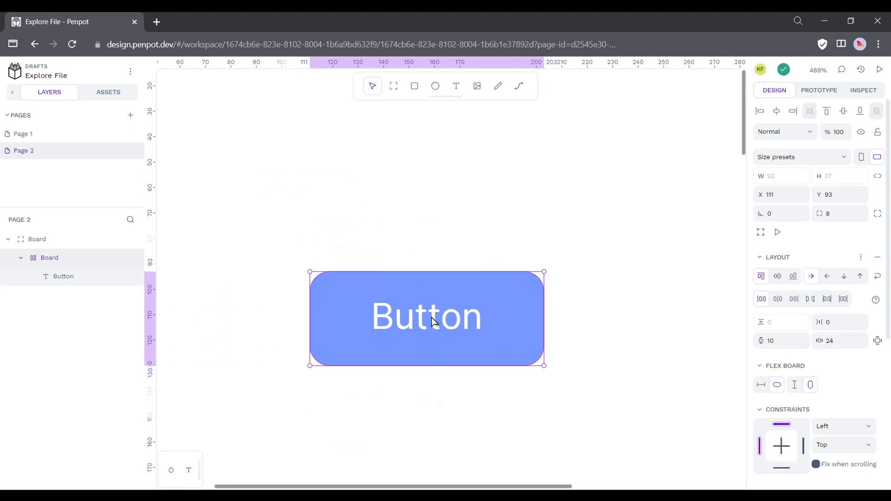
{"action": "scroll", "coordinate": [789, 306], "scroll_direction": "down", "scroll_amount": 5}
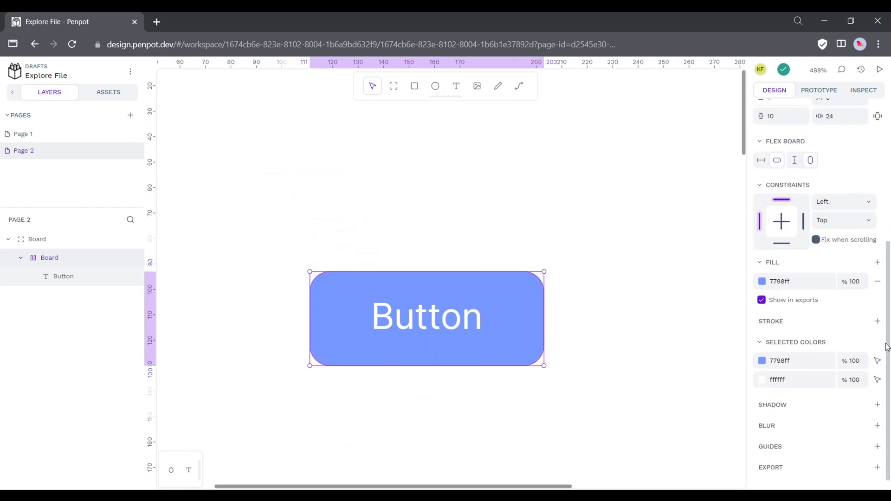
{"action": "left_click", "coordinate": [878, 321]}
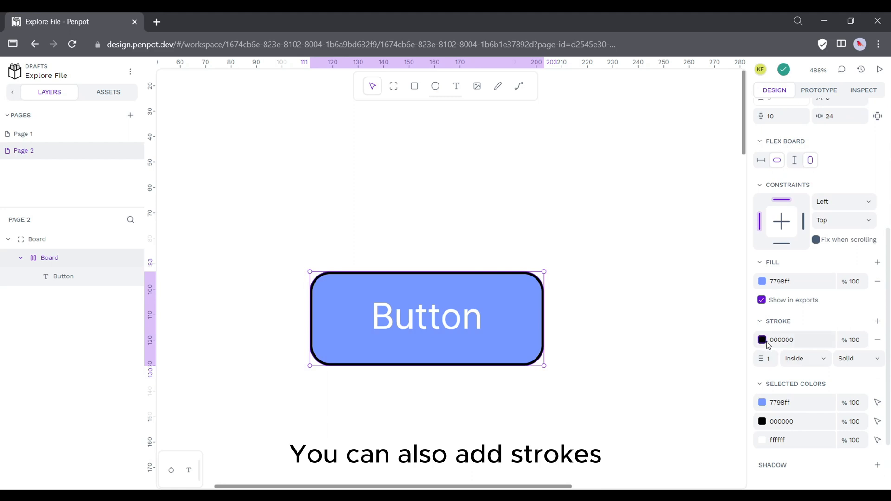
{"action": "left_click", "coordinate": [763, 341]}
Try light pink ffc7c7, the colour sampled from the button's fill, and white as the stroke colour
{"action": "left_click_drag", "start_coordinate": [600, 329], "coordinate": [587, 264]}
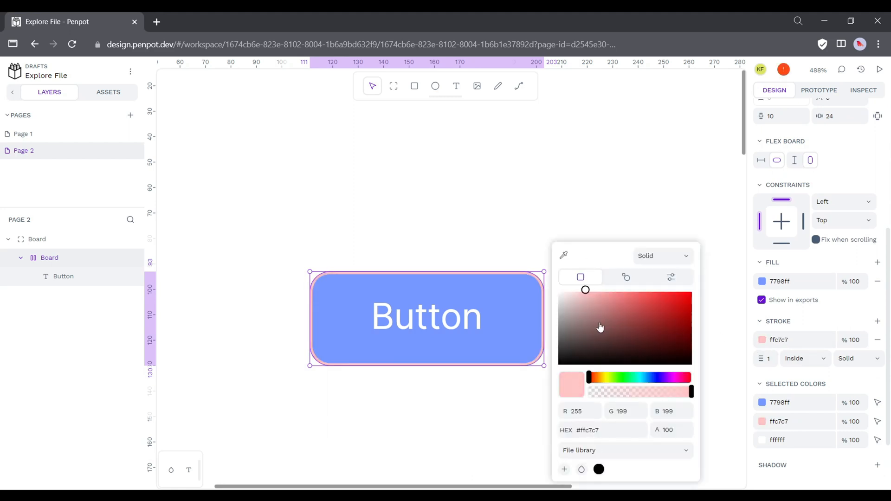
{"action": "left_click", "coordinate": [564, 254]}
{"action": "left_click", "coordinate": [513, 313]}
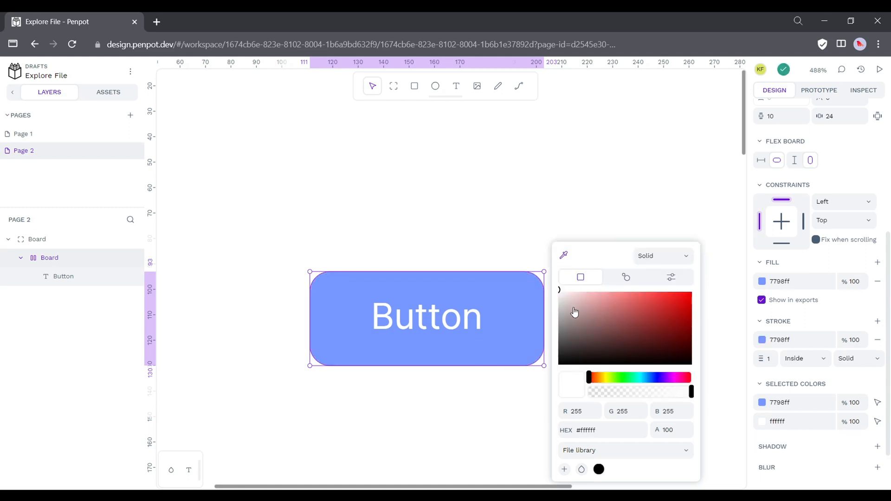
{"action": "left_click_drag", "start_coordinate": [574, 312], "coordinate": [583, 271]}
Sample the button's blue fill for the stroke and lighten that stroke colour to d3dcff
{"action": "left_click", "coordinate": [564, 254]}
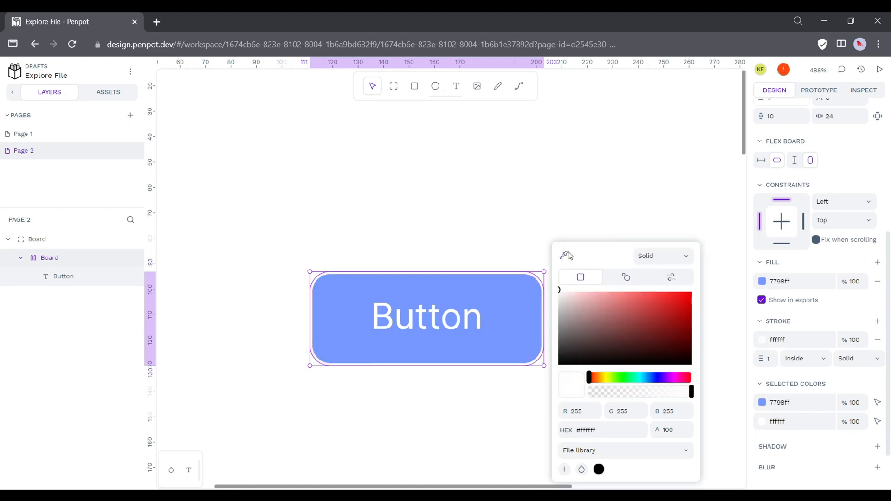
{"action": "left_click", "coordinate": [494, 329]}
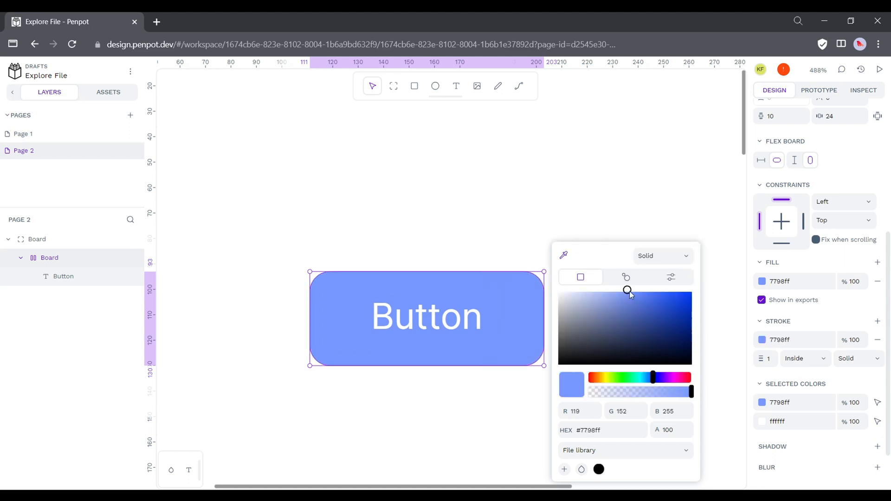
{"action": "left_click_drag", "start_coordinate": [611, 290], "coordinate": [580, 265]}
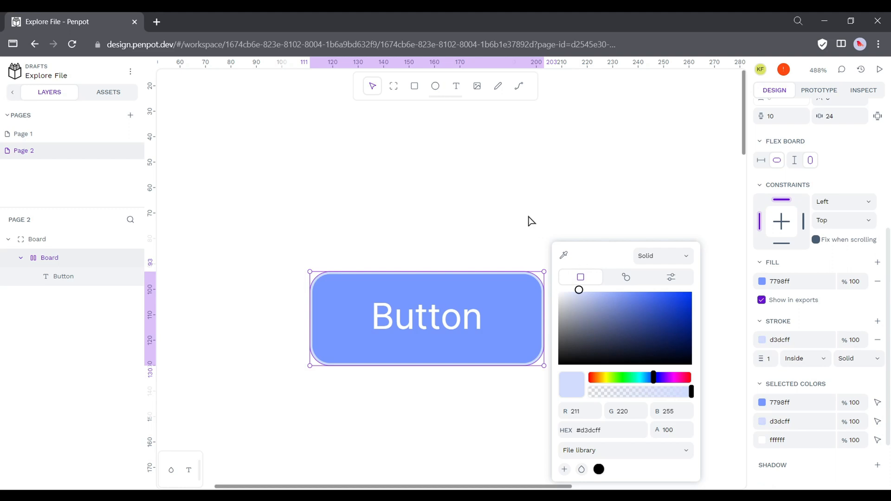
{"action": "left_click", "coordinate": [527, 216]}
{"action": "scroll", "coordinate": [529, 227], "scroll_direction": "down", "scroll_amount": 2}
{"action": "scroll", "coordinate": [417, 256], "scroll_direction": "up", "scroll_amount": 5}
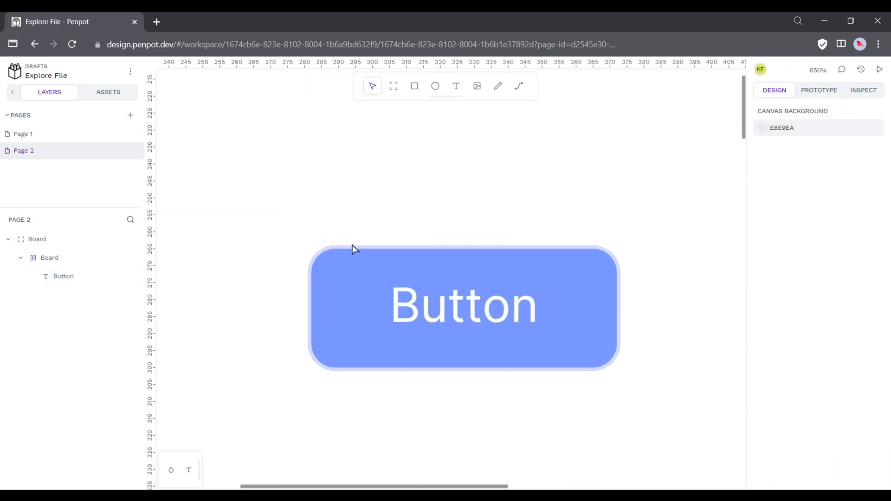
{"action": "left_click", "coordinate": [598, 346]}
{"action": "scroll", "coordinate": [649, 186], "scroll_direction": "down", "scroll_amount": 10}
{"action": "left_click", "coordinate": [640, 180]}
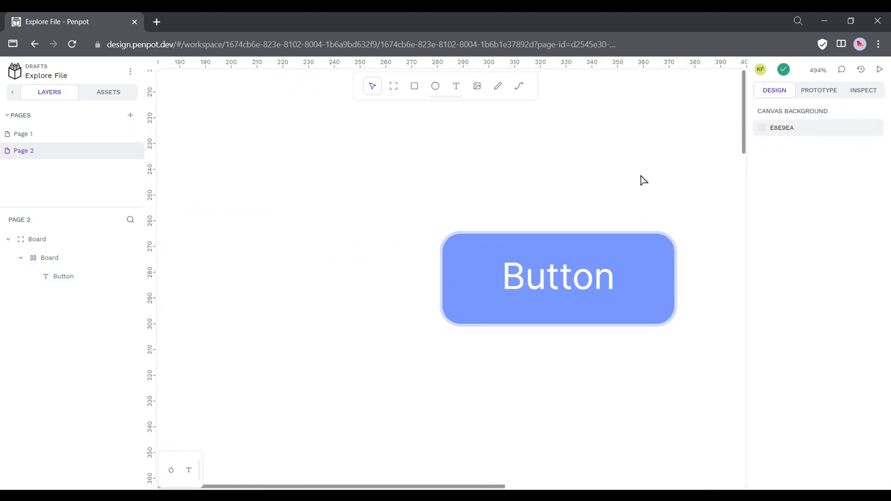
Draw a circle about 219 wide and 219 high on the empty canvas beside the mobile board and reposition it
{"action": "scroll", "coordinate": [646, 188], "scroll_direction": "down", "scroll_amount": 4}
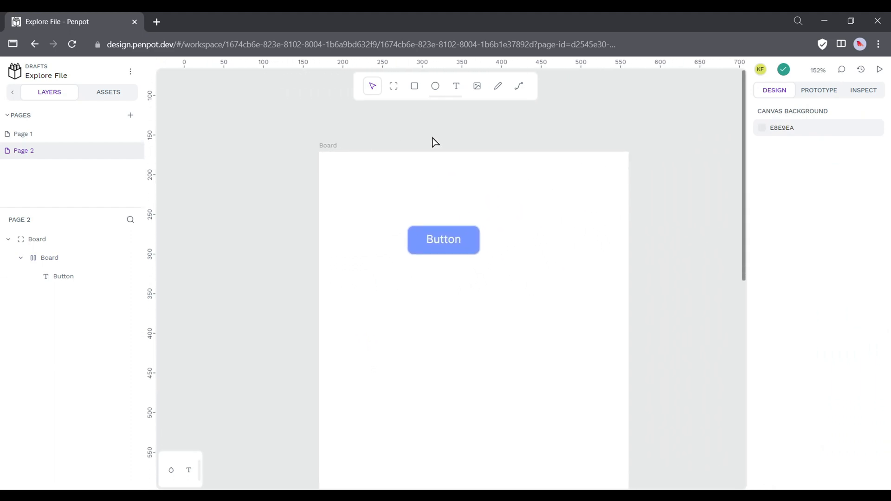
{"action": "left_click", "coordinate": [439, 94]}
{"action": "scroll", "coordinate": [596, 223], "scroll_direction": "right", "scroll_amount": 2}
{"action": "scroll", "coordinate": [527, 239], "scroll_direction": "down", "scroll_amount": 3}
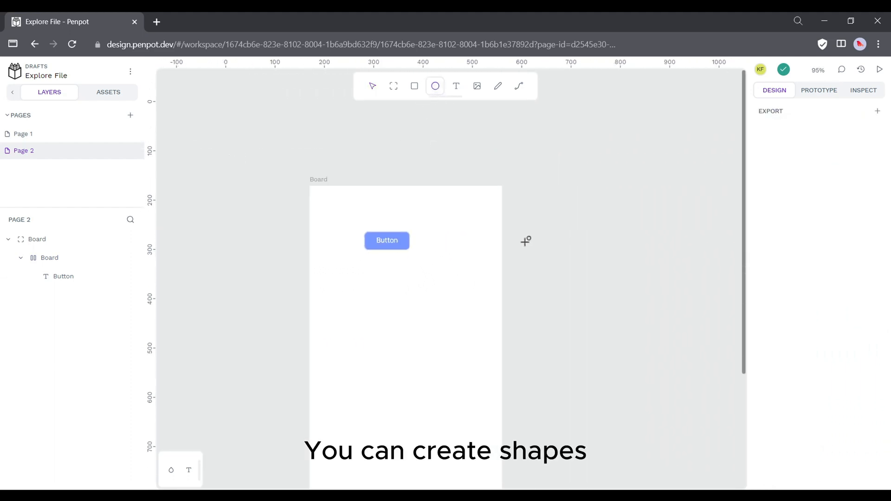
{"action": "scroll", "coordinate": [515, 246], "scroll_direction": "right", "scroll_amount": 2}
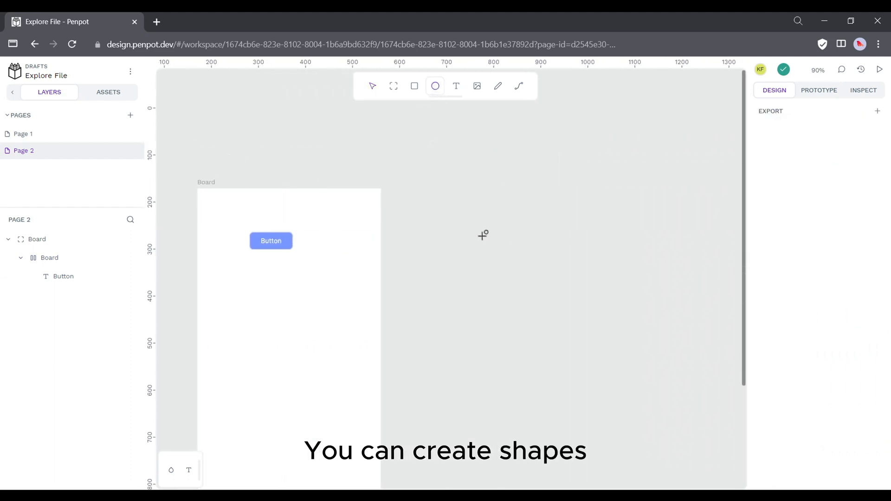
{"action": "left_click_drag", "start_coordinate": [482, 236], "coordinate": [533, 334]}
{"action": "left_click_drag", "start_coordinate": [564, 283], "coordinate": [519, 244]}
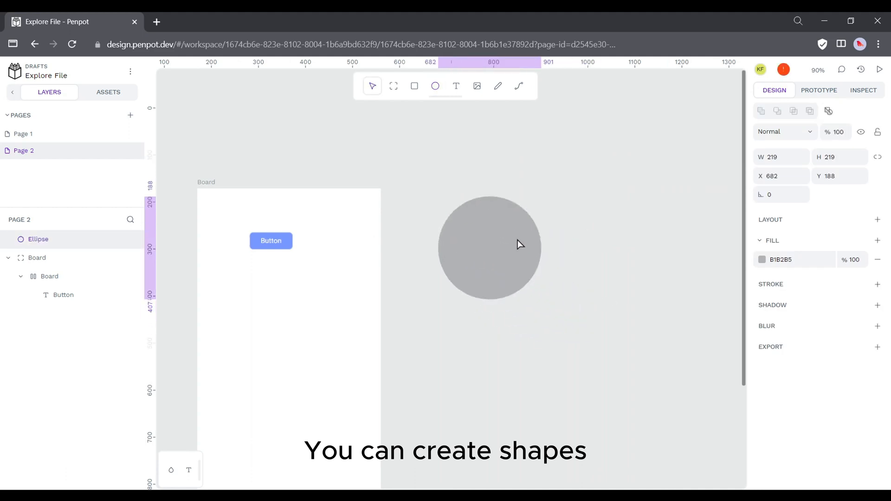
{"action": "left_click", "coordinate": [503, 305]}
{"action": "scroll", "coordinate": [503, 297], "scroll_direction": "up", "scroll_amount": 2}
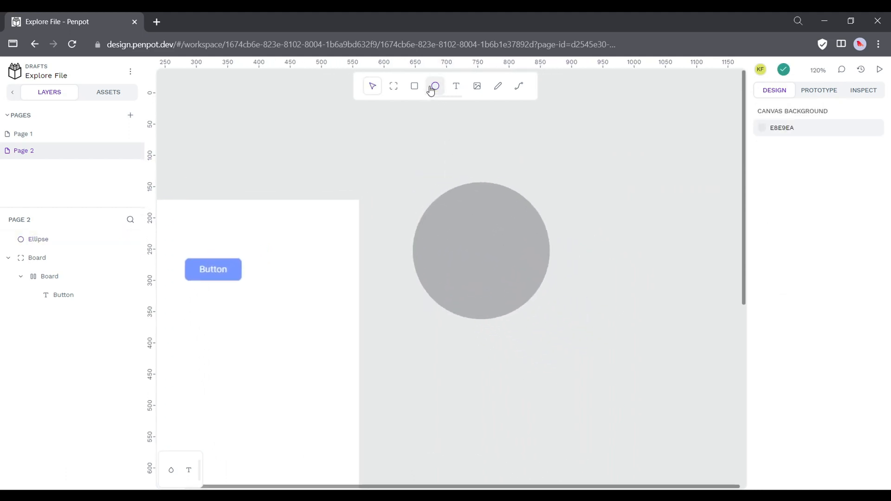
Draw a square on the canvas just below the grey circle
{"action": "left_click", "coordinate": [409, 87]}
{"action": "mouse_move", "coordinate": [434, 336]}
{"action": "left_mouse_down"}
{"action": "mouse_move", "coordinate": [491, 390]}
{"action": "mouse_move", "coordinate": [640, 449]}
{"action": "mouse_move", "coordinate": [573, 410]}
{"action": "mouse_move", "coordinate": [526, 356]}
{"action": "left_mouse_up"}
{"action": "scroll", "coordinate": [631, 426], "scroll_direction": "down", "scroll_amount": 4}
{"action": "left_click", "coordinate": [542, 329]}
Draw a wide, low rectangle on the canvas to the right of the grey circle
{"action": "key", "text": "r"}
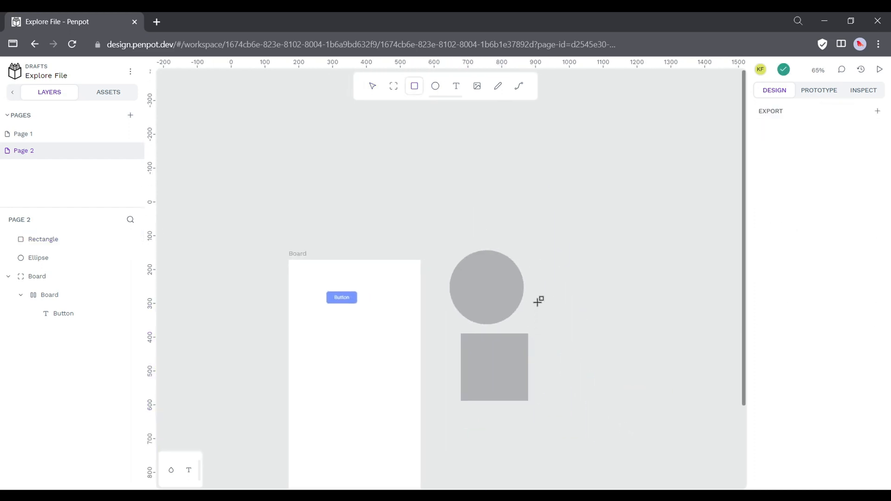
{"action": "left_click_drag", "start_coordinate": [551, 263], "coordinate": [710, 310]}
{"action": "left_click", "coordinate": [697, 364]}
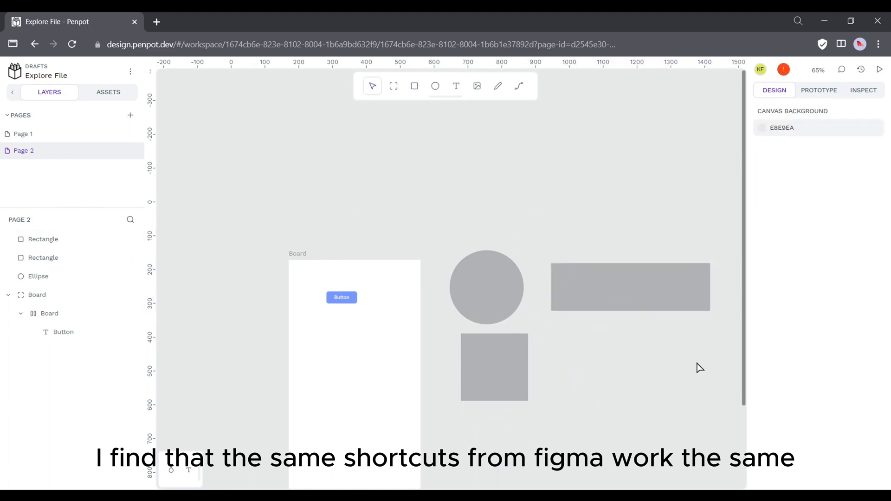
Hide the workspace interface around the canvas and show it again
{"action": "left_click_drag", "start_coordinate": [348, 300], "coordinate": [427, 337]}
{"action": "left_click_drag", "start_coordinate": [687, 355], "coordinate": [597, 305]}
{"action": "key", "text": "backslash"}
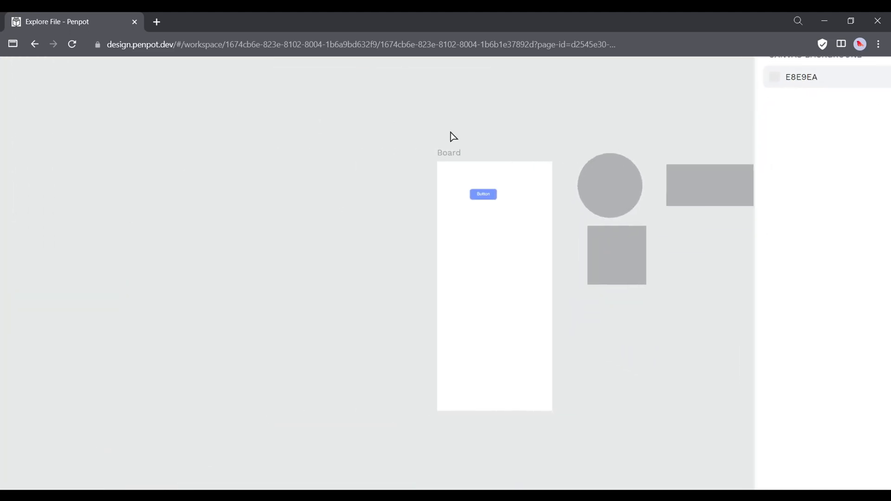
{"action": "key", "text": "backslash"}
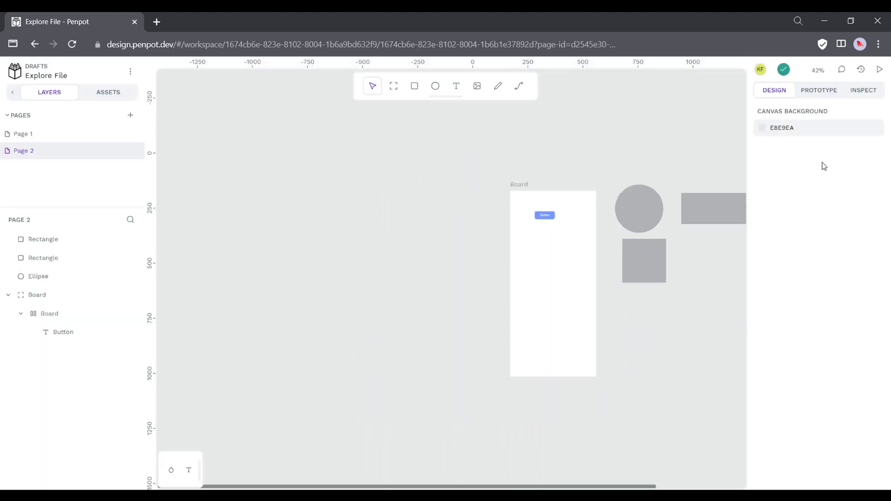
Move the mobile board left, away from the grey shapes, and centre the button in it horizontally and vertically
{"action": "left_click_drag", "start_coordinate": [517, 188], "coordinate": [320, 191]}
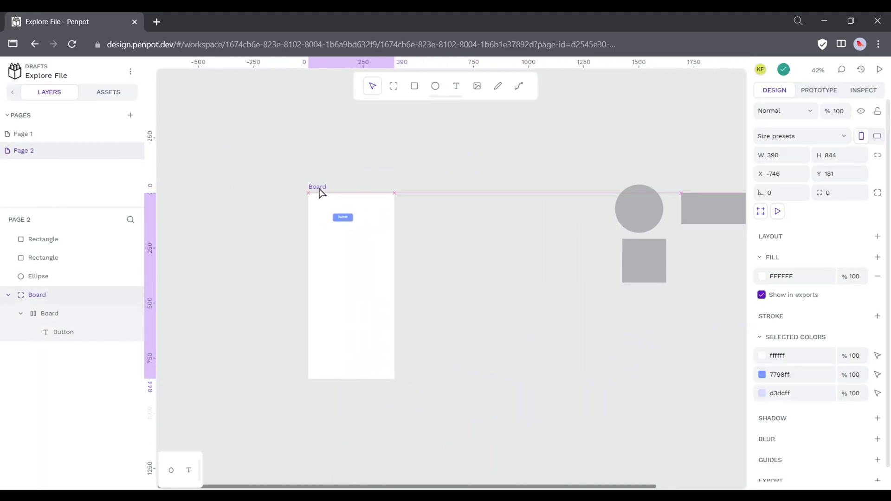
{"action": "scroll", "coordinate": [288, 204], "scroll_direction": "up", "scroll_amount": 5}
{"action": "left_click", "coordinate": [370, 227]}
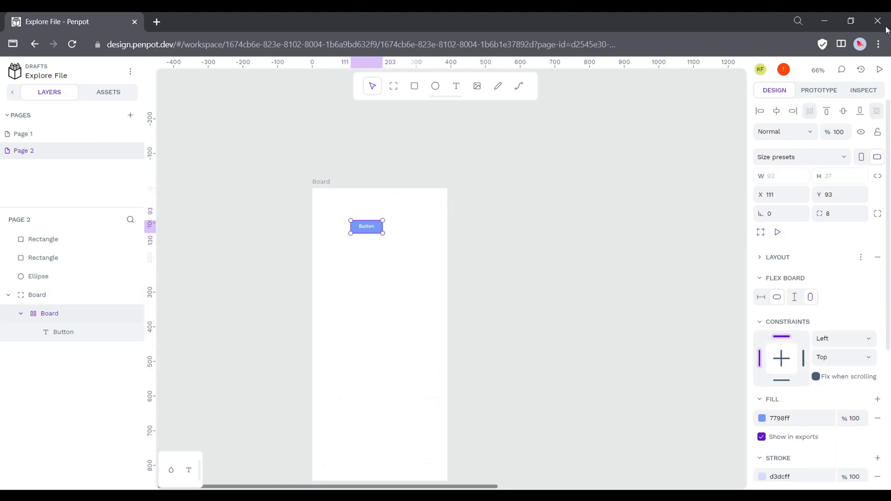
{"action": "left_click", "coordinate": [776, 111]}
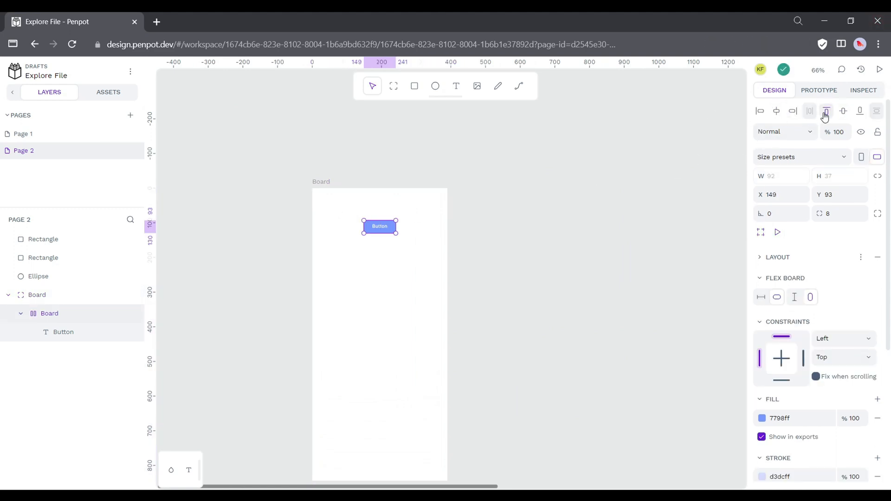
{"action": "left_click", "coordinate": [843, 112]}
{"action": "left_click", "coordinate": [514, 328]}
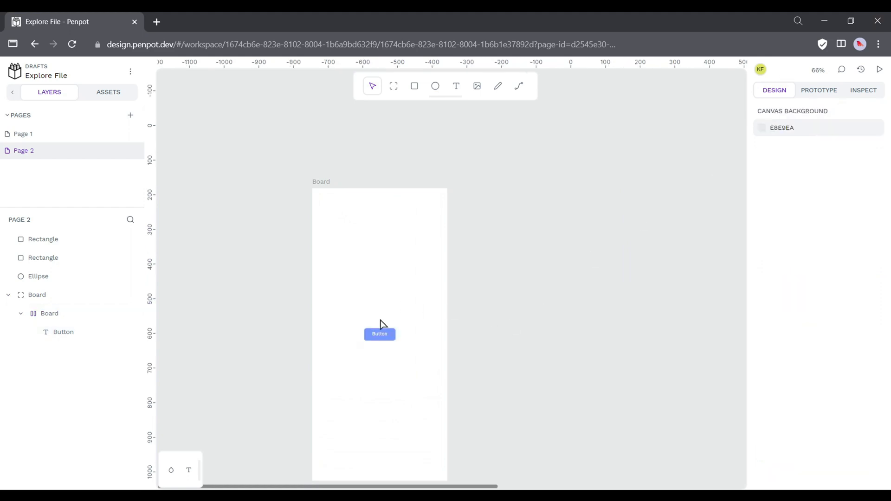
Duplicate the mobile board with its button and place the copy to its right at X -269, Y 181
{"action": "scroll", "coordinate": [367, 333], "scroll_direction": "up", "scroll_amount": 1}
{"action": "scroll", "coordinate": [415, 374], "scroll_direction": "down", "scroll_amount": 3}
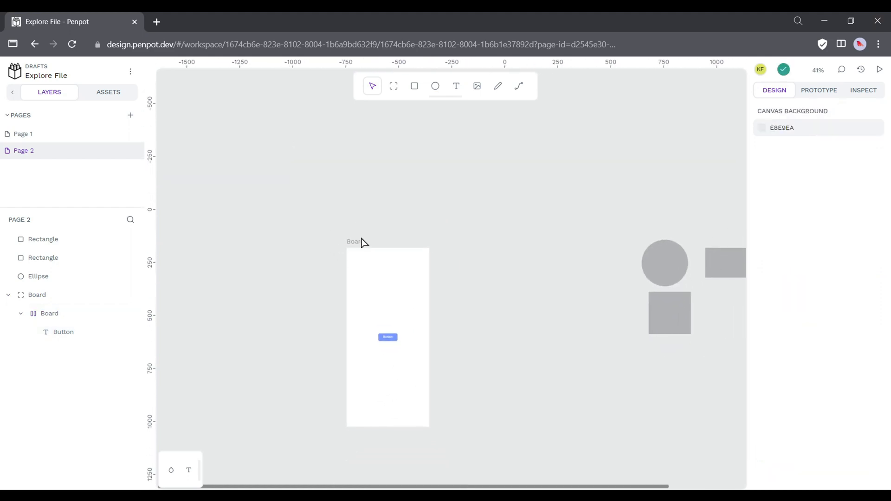
{"action": "left_click", "coordinate": [362, 242]}
{"action": "left_click_drag", "start_coordinate": [406, 306], "coordinate": [507, 308]}
{"action": "scroll", "coordinate": [489, 365], "scroll_direction": "up", "scroll_amount": 6}
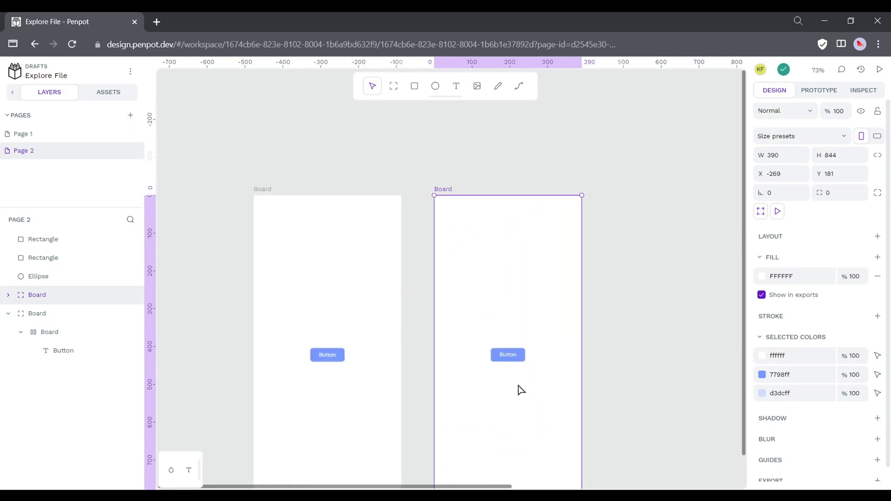
Delete the button from the duplicated board
{"action": "scroll", "coordinate": [520, 390], "scroll_direction": "up", "scroll_amount": 5}
{"action": "left_click", "coordinate": [495, 336]}
{"action": "key", "text": "Delete"}
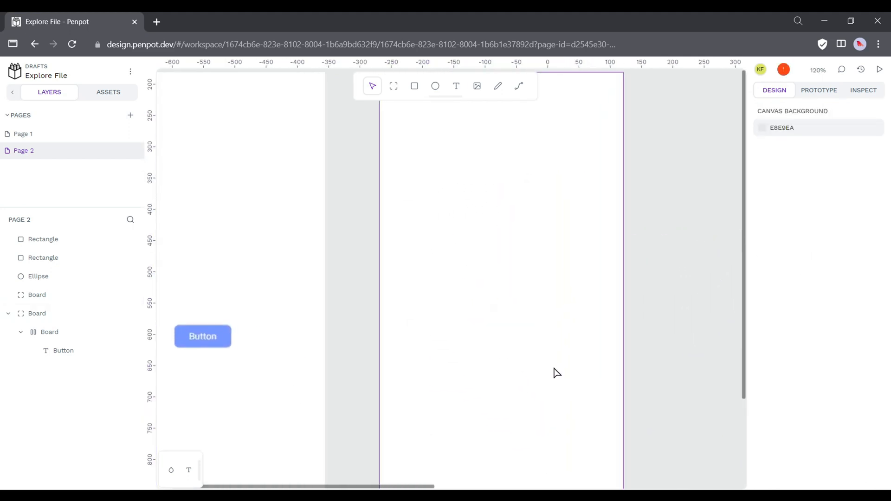
Add the text "Next screen" to the empty duplicated board
{"action": "key", "text": "t"}
{"action": "left_click", "coordinate": [452, 234]}
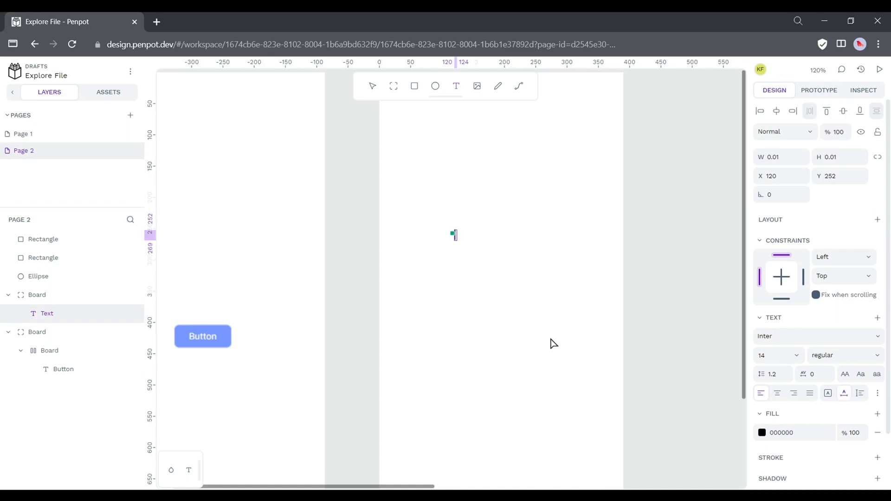
{"action": "type", "text": "Nex"}
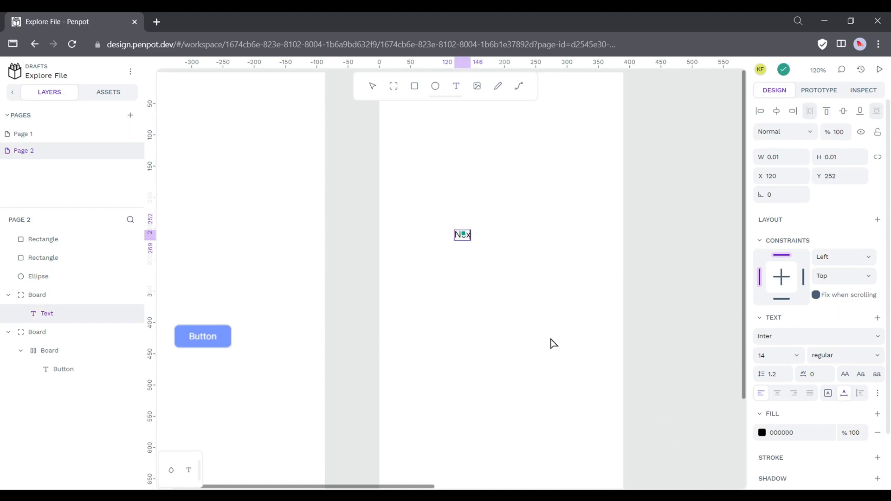
{"action": "type", "text": "t screen"}
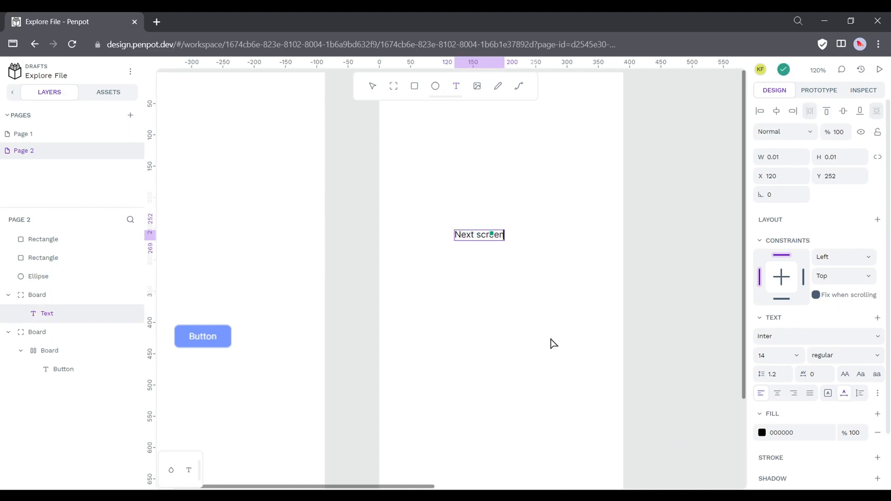
{"action": "key", "text": "Escape"}
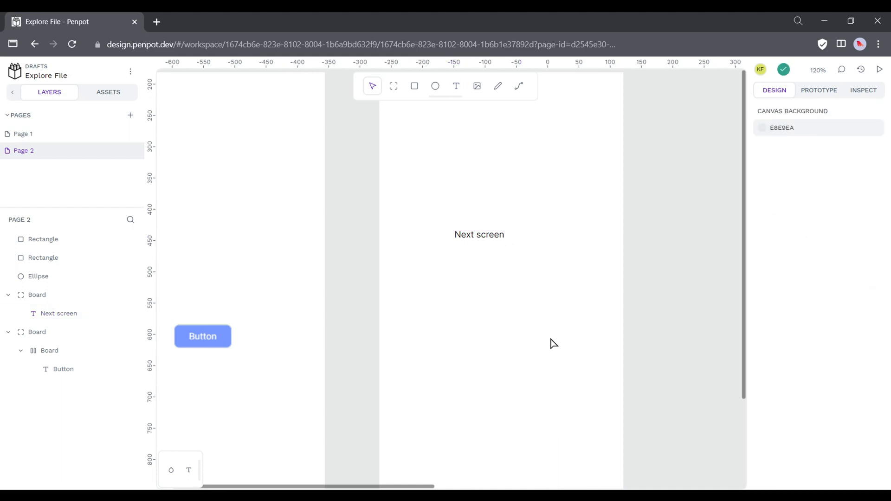
Move the "Next screen" text near the board's upper-left corner and place a copy below it at X 31, Y 109
{"action": "scroll", "coordinate": [550, 339], "scroll_direction": "down", "scroll_amount": 3}
{"action": "scroll", "coordinate": [477, 223], "scroll_direction": "up", "scroll_amount": 4}
{"action": "left_click_drag", "start_coordinate": [479, 312], "coordinate": [381, 276]}
{"action": "left_click", "coordinate": [379, 269]}
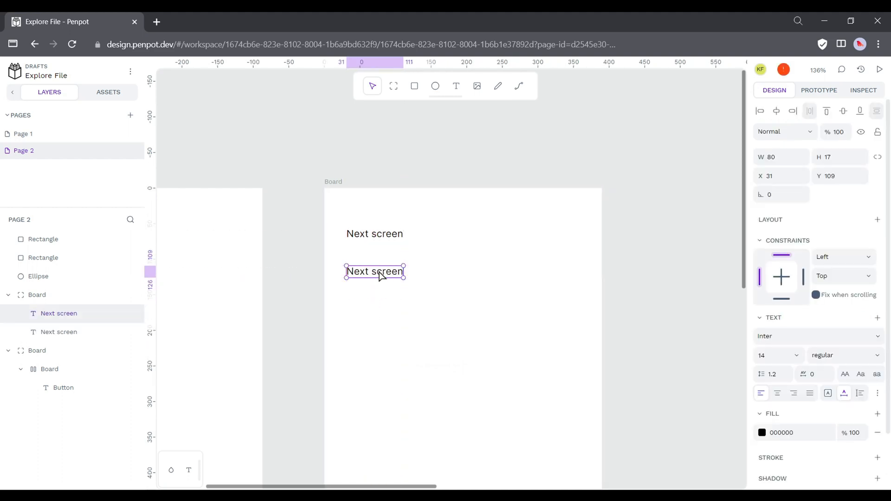
Replace the wording of the lower text copy with "Welcome"
{"action": "double_click", "coordinate": [379, 272]}
{"action": "type", "text": "Welcome"}
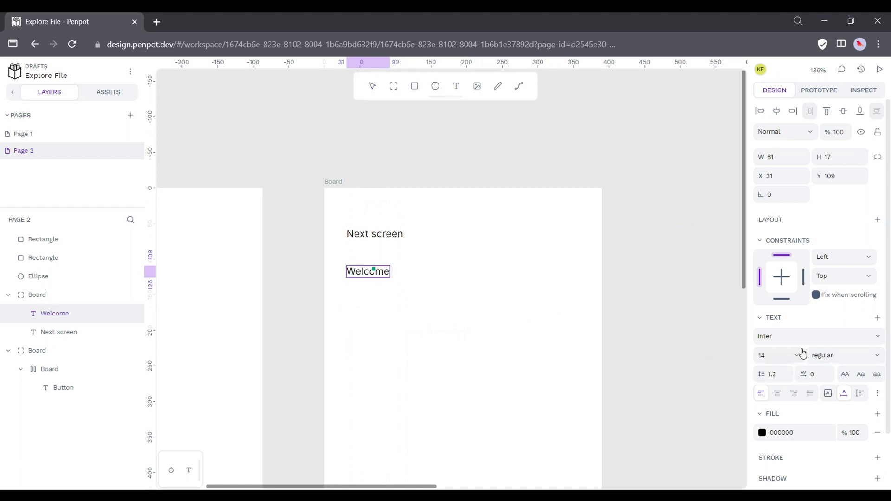
Try to set the font size to 24 while the "Welcome" text is being edited with no characters selected
{"action": "left_click", "coordinate": [799, 359]}
{"action": "scroll", "coordinate": [779, 433], "scroll_direction": "down", "scroll_amount": 2}
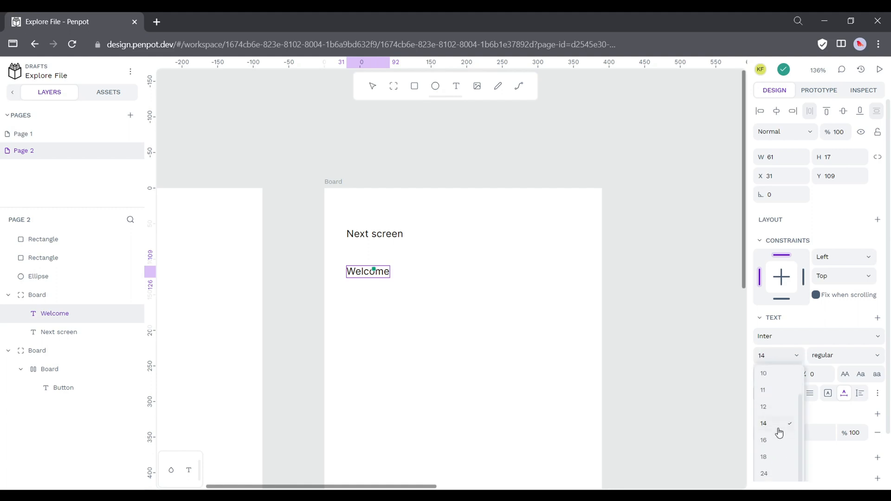
{"action": "left_click", "coordinate": [770, 468]}
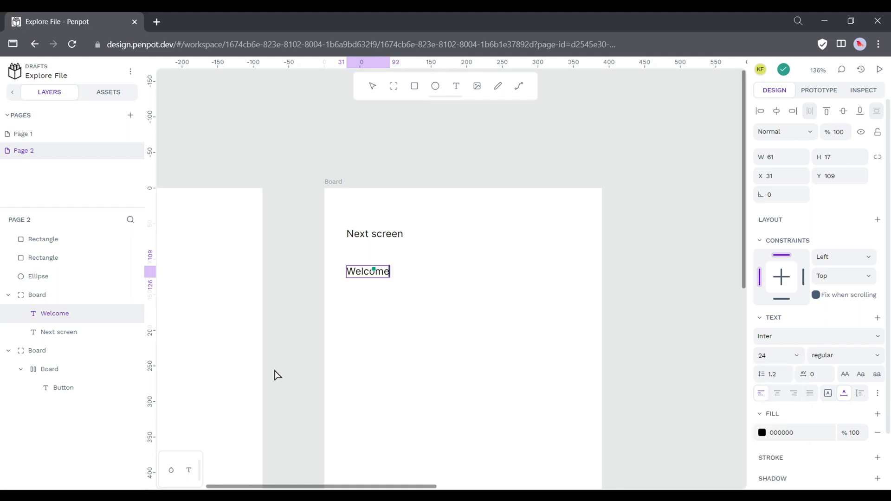
Set the whole "Welcome" text to font size 24 and weight 600
{"action": "double_click", "coordinate": [388, 269]}
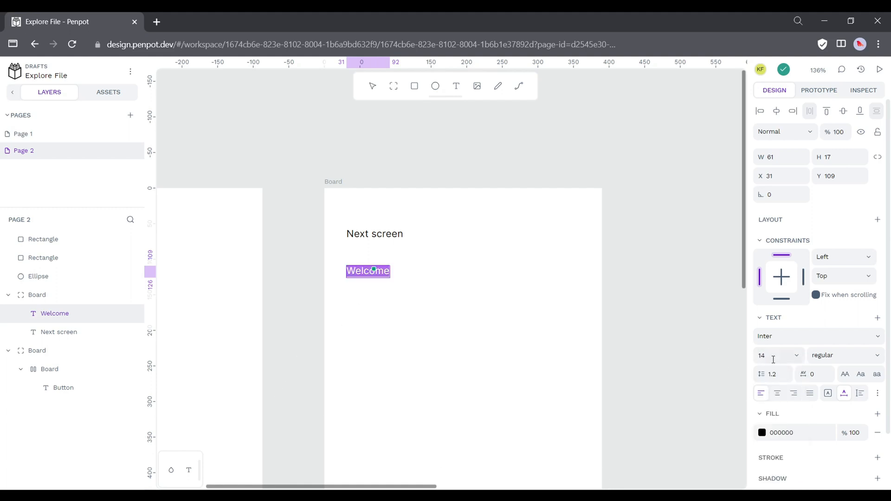
{"action": "left_click", "coordinate": [799, 358]}
{"action": "scroll", "coordinate": [775, 431], "scroll_direction": "down", "scroll_amount": 2}
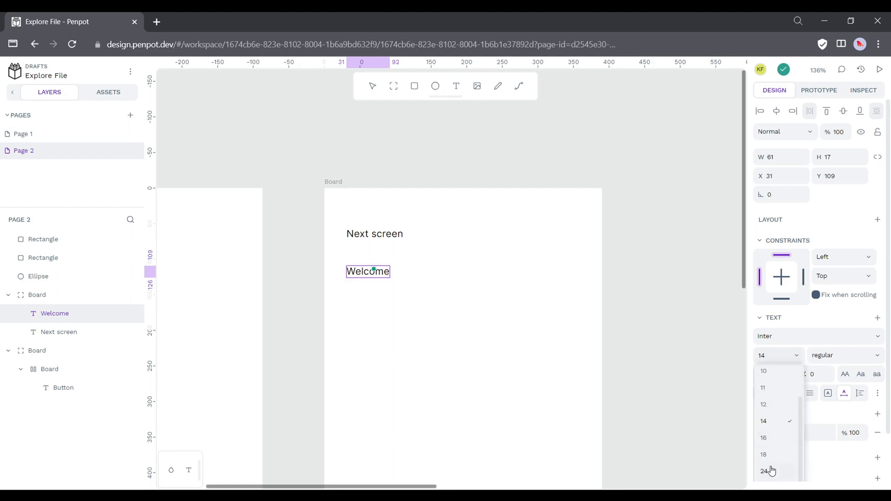
{"action": "left_click", "coordinate": [771, 467]}
{"action": "left_click", "coordinate": [858, 354]}
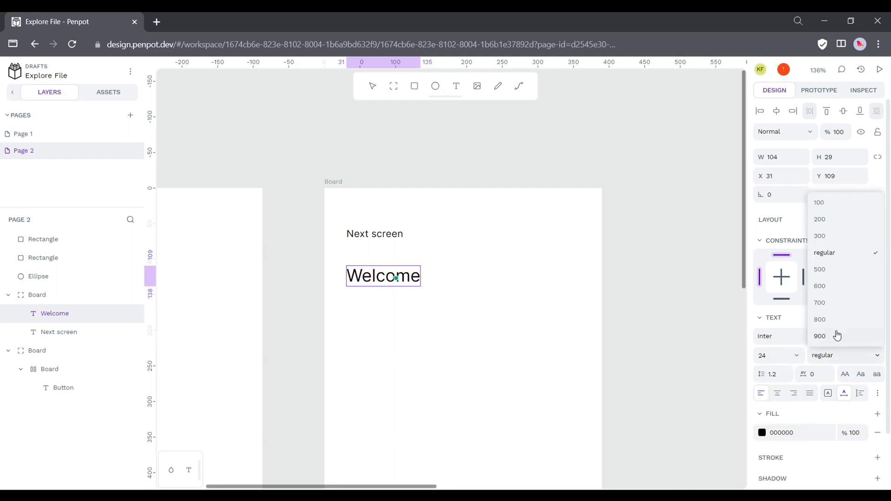
{"action": "left_click", "coordinate": [838, 286]}
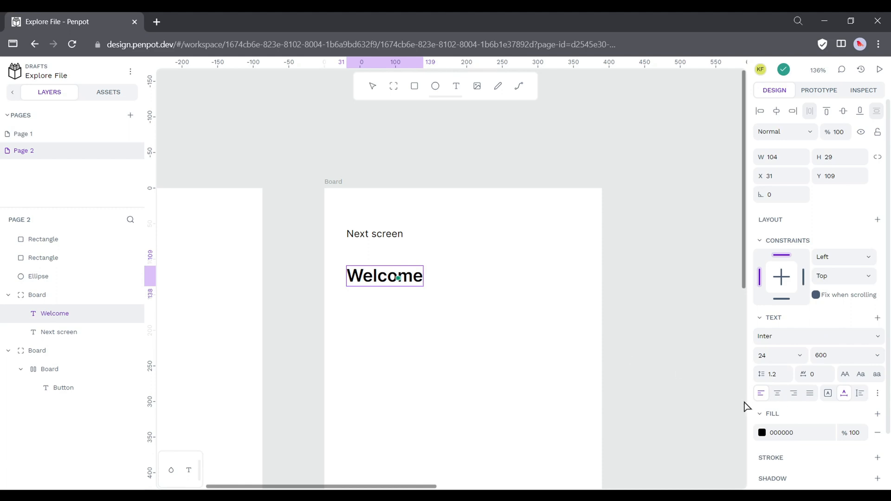
{"action": "left_click", "coordinate": [583, 274]}
{"action": "scroll", "coordinate": [558, 285], "scroll_direction": "down", "scroll_amount": 2}
{"action": "scroll", "coordinate": [552, 294], "scroll_direction": "down", "scroll_amount": 2}
{"action": "left_click", "coordinate": [552, 294]}
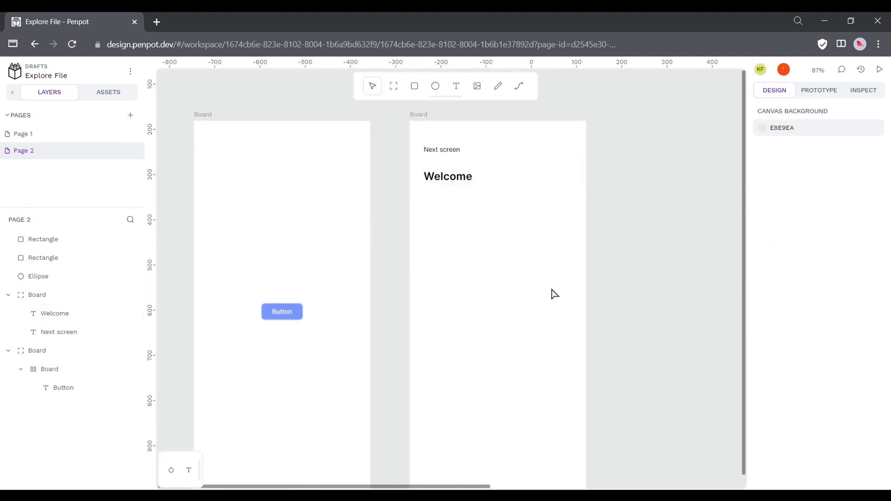
Switch to prototyping and connect the button to the second board with an On Click, Navigate to interaction
{"action": "scroll", "coordinate": [552, 295], "scroll_direction": "down", "scroll_amount": 2}
{"action": "scroll", "coordinate": [495, 193], "scroll_direction": "up", "scroll_amount": 1}
{"action": "scroll", "coordinate": [447, 272], "scroll_direction": "right", "scroll_amount": 1}
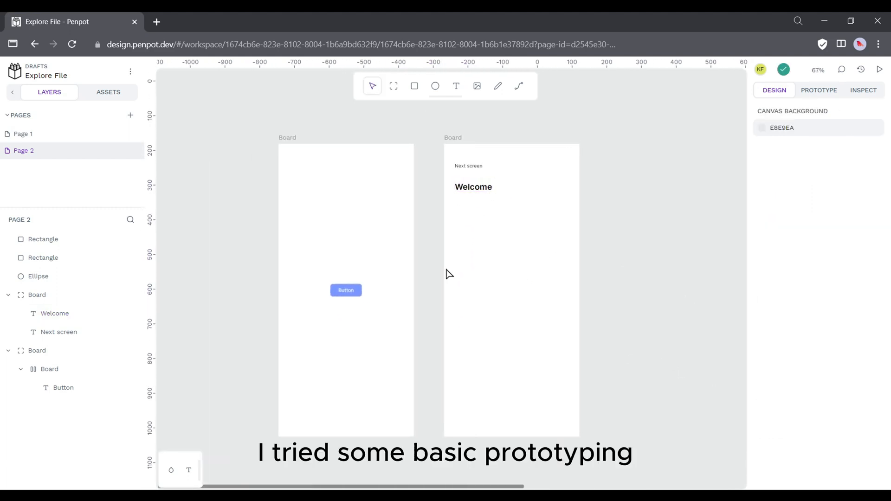
{"action": "scroll", "coordinate": [378, 292], "scroll_direction": "up", "scroll_amount": 1}
{"action": "scroll", "coordinate": [378, 292], "scroll_direction": "up", "scroll_amount": 1}
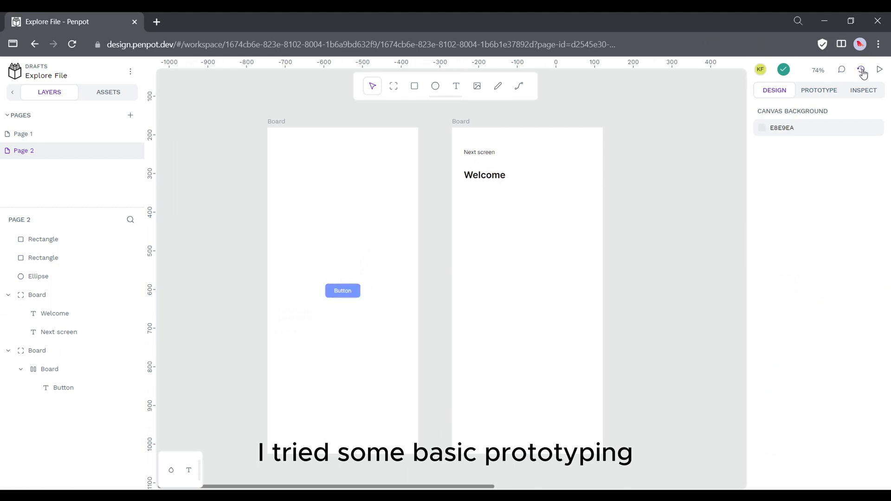
{"action": "left_click", "coordinate": [818, 96]}
{"action": "left_click", "coordinate": [354, 292]}
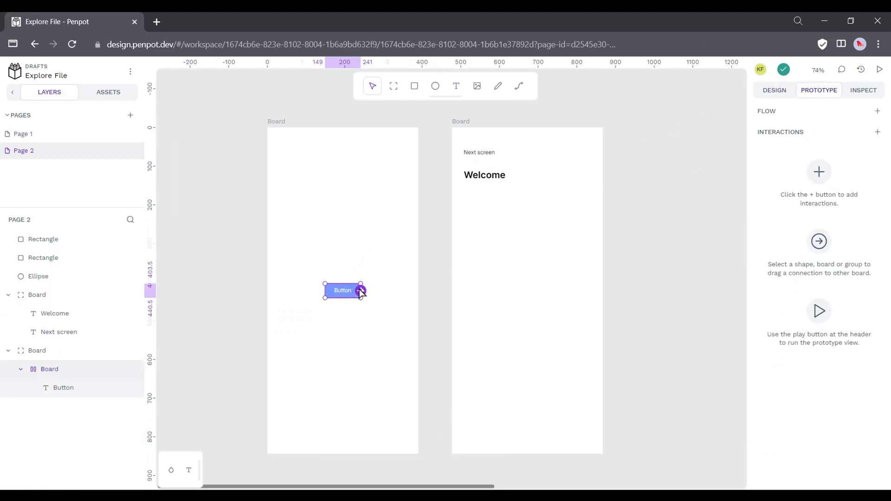
{"action": "left_click_drag", "start_coordinate": [360, 290], "coordinate": [610, 312]}
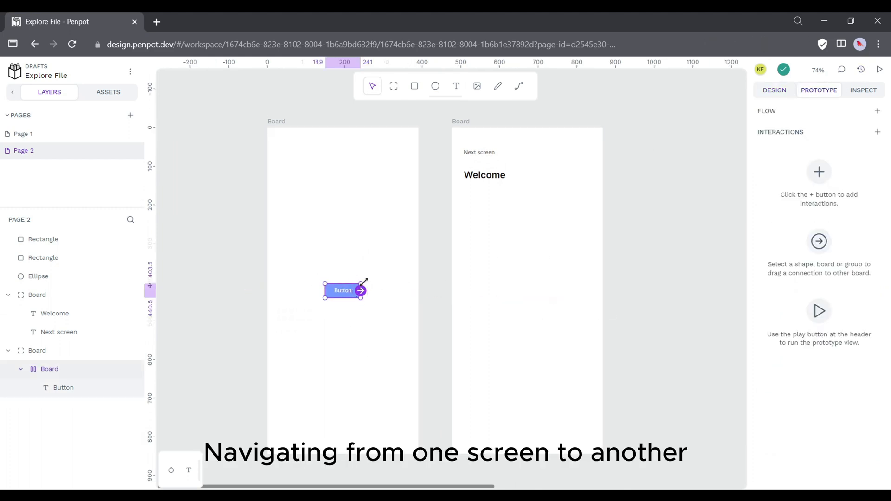
{"action": "left_click_drag", "start_coordinate": [364, 288], "coordinate": [469, 285]}
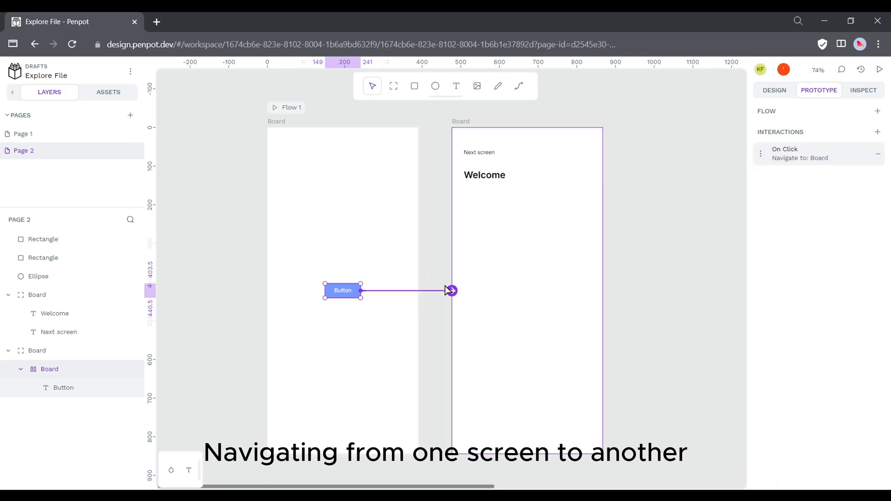
Preview Flow 1 in view mode, reduce the preview zoom, and test the button's navigation to the second board
{"action": "left_click", "coordinate": [292, 108]}
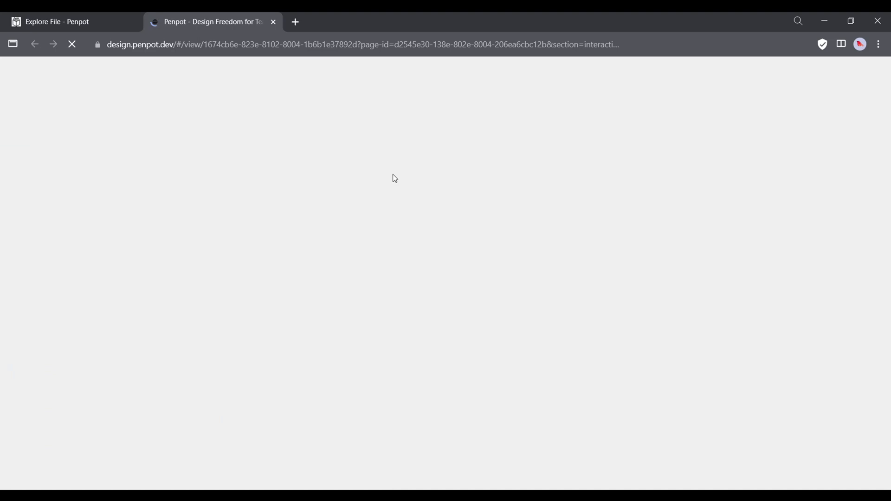
{"action": "left_click", "coordinate": [756, 101]}
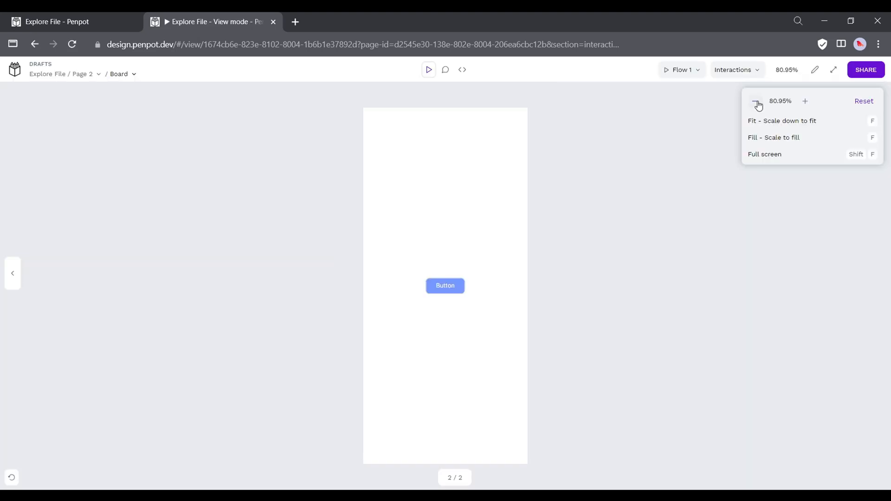
{"action": "left_click", "coordinate": [447, 294]}
{"action": "left_click", "coordinate": [454, 265]}
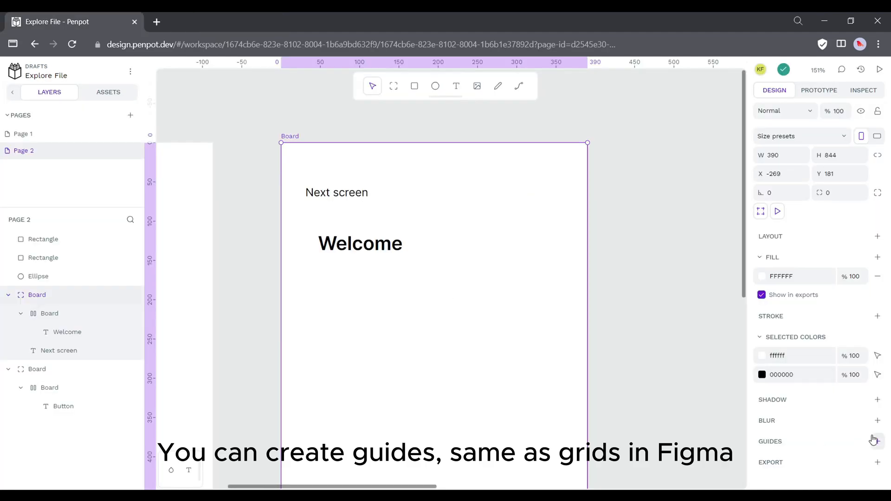
Add a guide to the second board and change its type from Square to Columns
{"action": "left_click", "coordinate": [876, 441]}
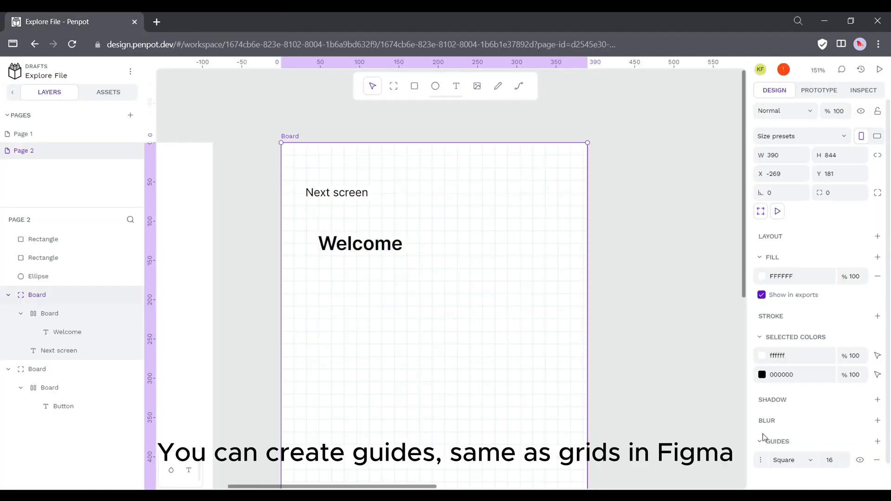
{"action": "scroll", "coordinate": [417, 363], "scroll_direction": "down", "scroll_amount": 5}
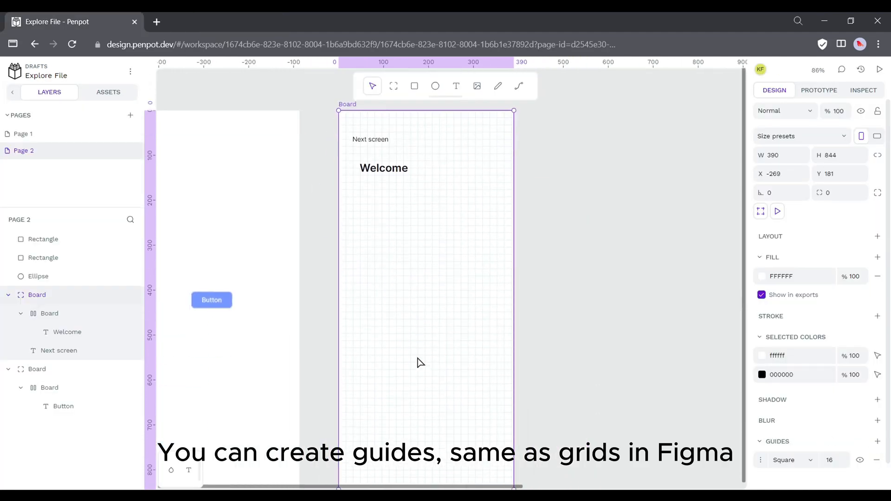
{"action": "scroll", "coordinate": [419, 362], "scroll_direction": "down", "scroll_amount": 1}
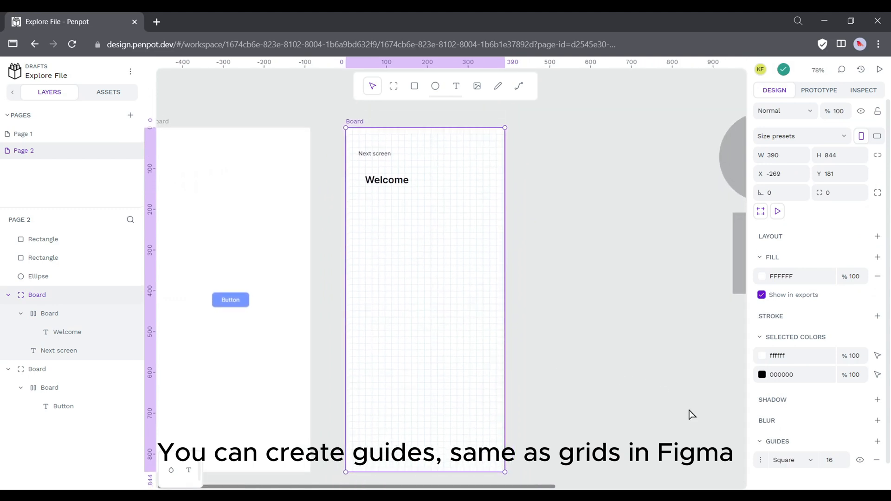
{"action": "left_click", "coordinate": [776, 463]}
{"action": "left_click", "coordinate": [802, 423]}
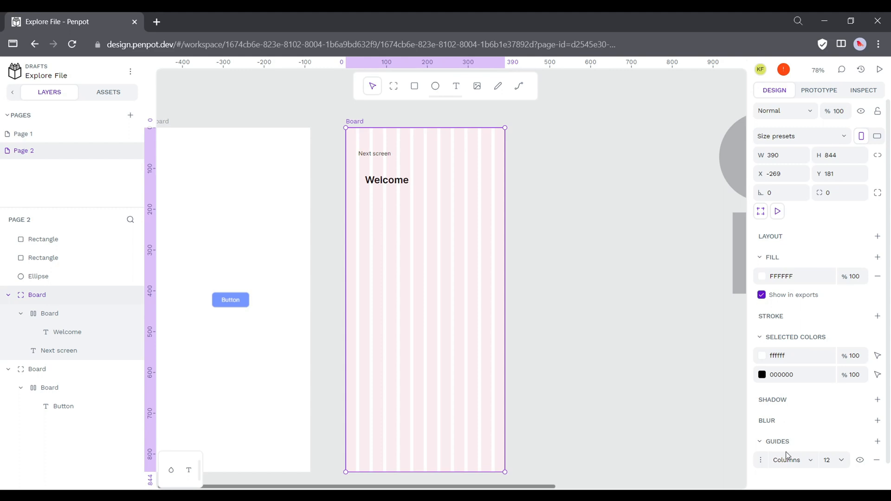
Set the second board's column guides to a margin of 16 and 8 columns
{"action": "left_click", "coordinate": [755, 465]}
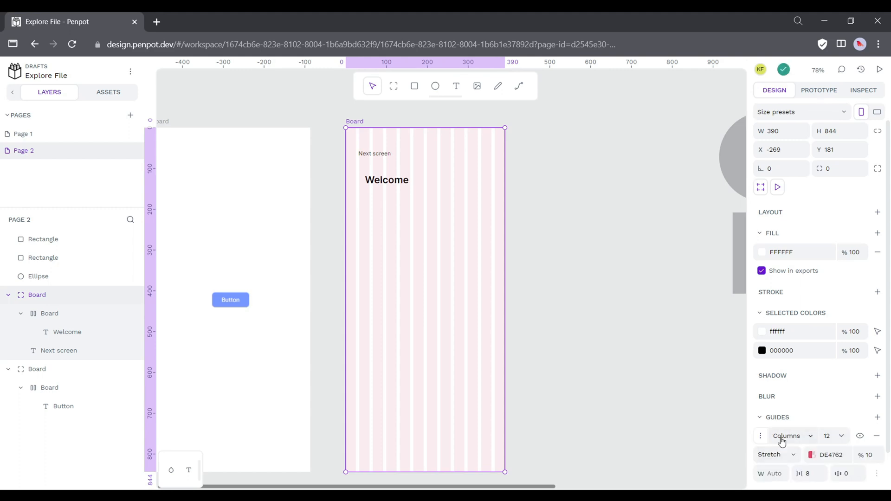
{"action": "scroll", "coordinate": [834, 442], "scroll_direction": "down", "scroll_amount": 1}
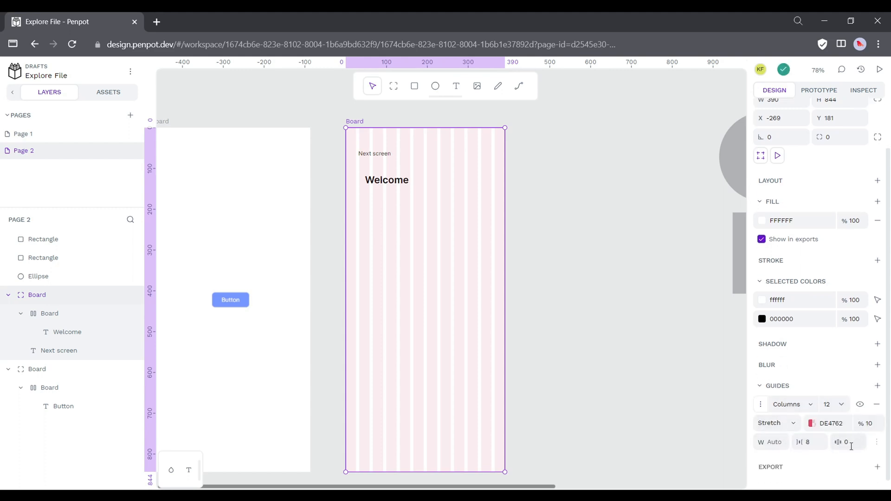
{"action": "left_click", "coordinate": [850, 440]}
{"action": "type", "text": "6"}
{"action": "key", "text": "Return"}
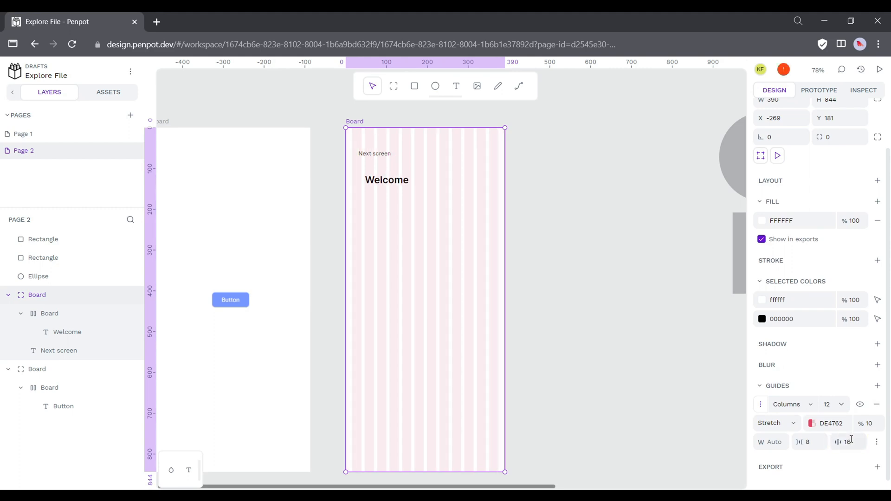
{"action": "left_click", "coordinate": [831, 410]}
{"action": "type", "text": "8"}
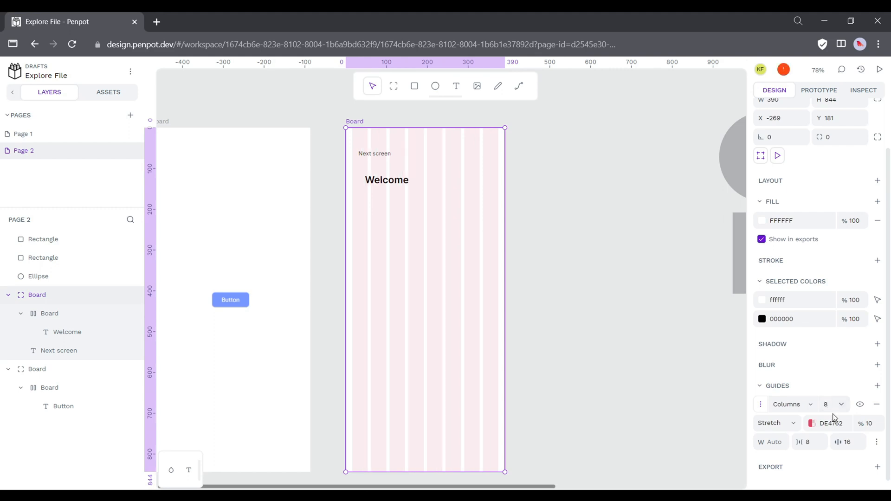
Fit the "Welcome" container to the column guides at X 16, Y 105 with width 358, and move the "Next screen" text to X 16, Y 58
{"action": "scroll", "coordinate": [389, 169], "scroll_direction": "up", "scroll_amount": 5}
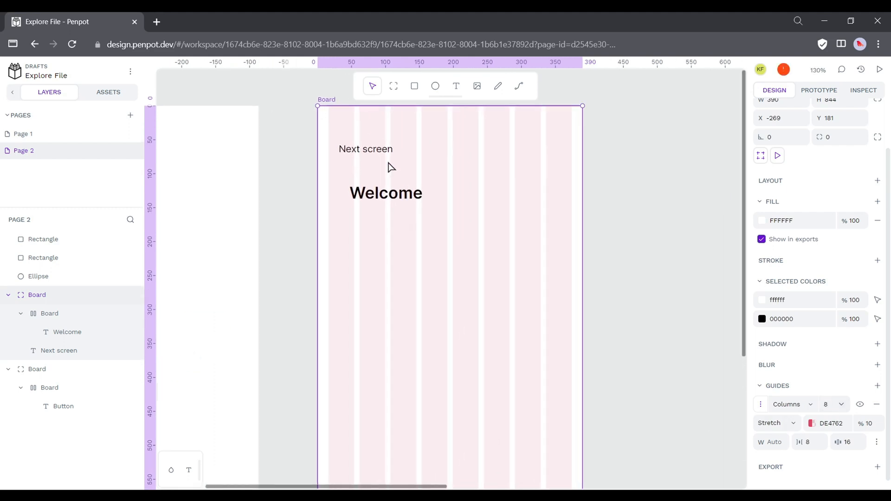
{"action": "scroll", "coordinate": [388, 183], "scroll_direction": "up", "scroll_amount": 1}
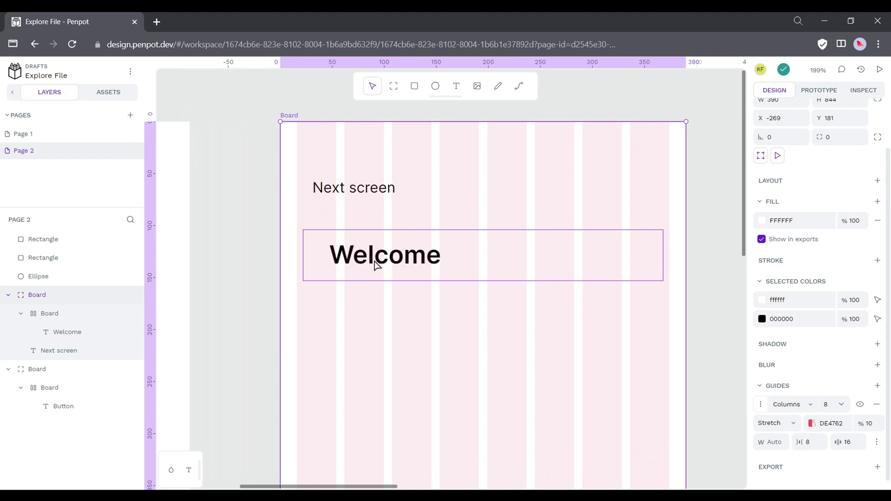
{"action": "left_click", "coordinate": [376, 258]}
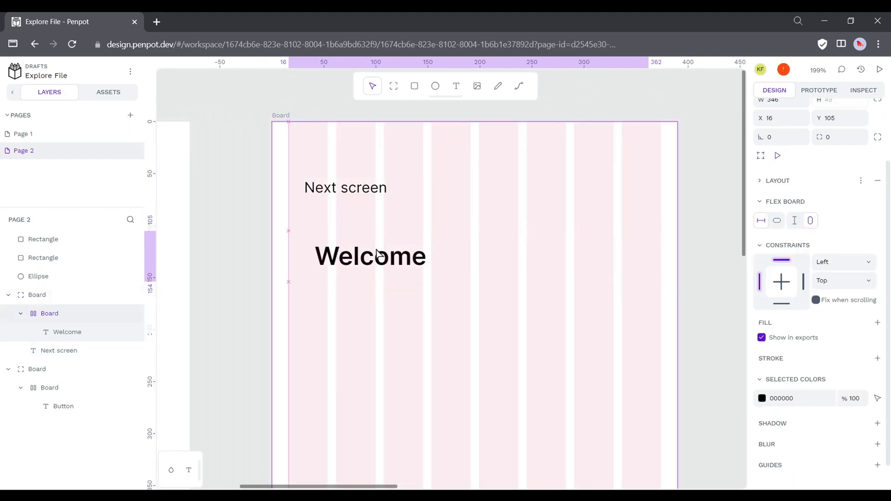
{"action": "left_click_drag", "start_coordinate": [647, 255], "coordinate": [660, 255]}
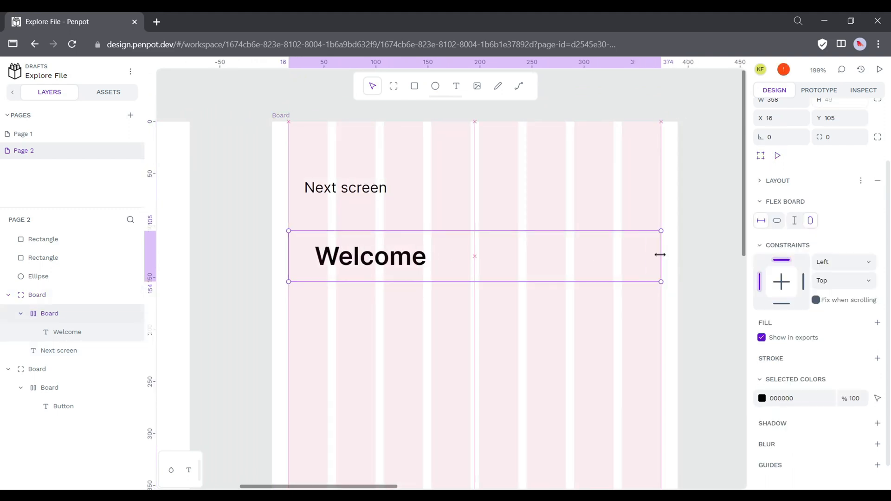
{"action": "left_click_drag", "start_coordinate": [328, 193], "coordinate": [310, 197]}
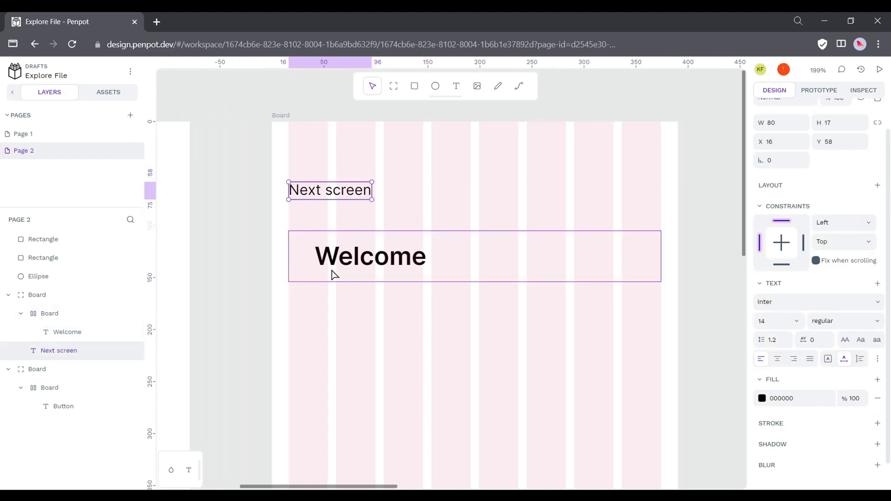
{"action": "key", "text": "Escape"}
{"action": "scroll", "coordinate": [356, 339], "scroll_direction": "down", "scroll_amount": 5}
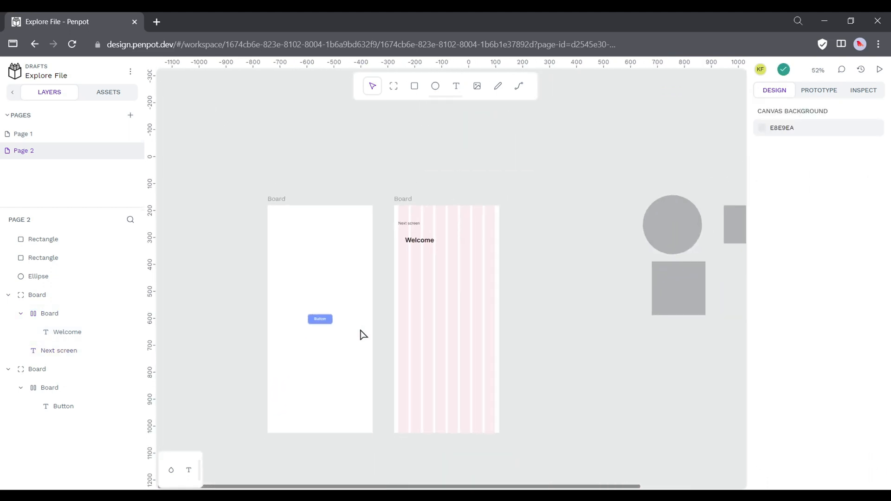
{"action": "left_click_drag", "start_coordinate": [361, 331], "coordinate": [416, 275]}
{"action": "left_click_drag", "start_coordinate": [505, 206], "coordinate": [533, 219]}
{"action": "scroll", "coordinate": [437, 293], "scroll_direction": "up", "scroll_amount": 1}
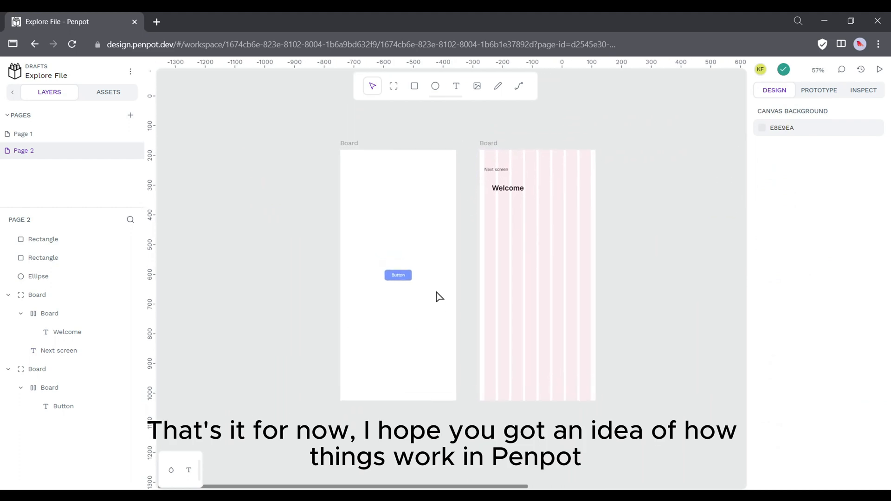